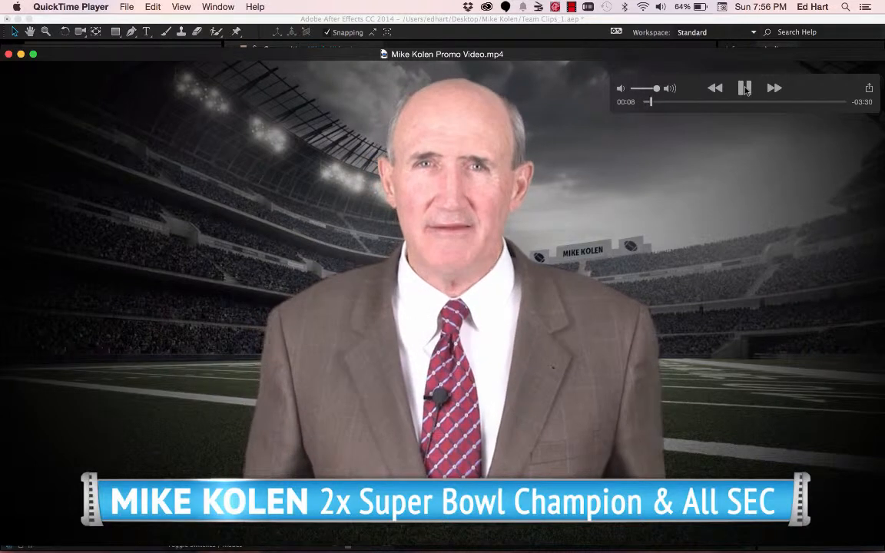
- Review the promo video's lower third and its disappearance, pausing playback at 00:25
left_click(744, 89)
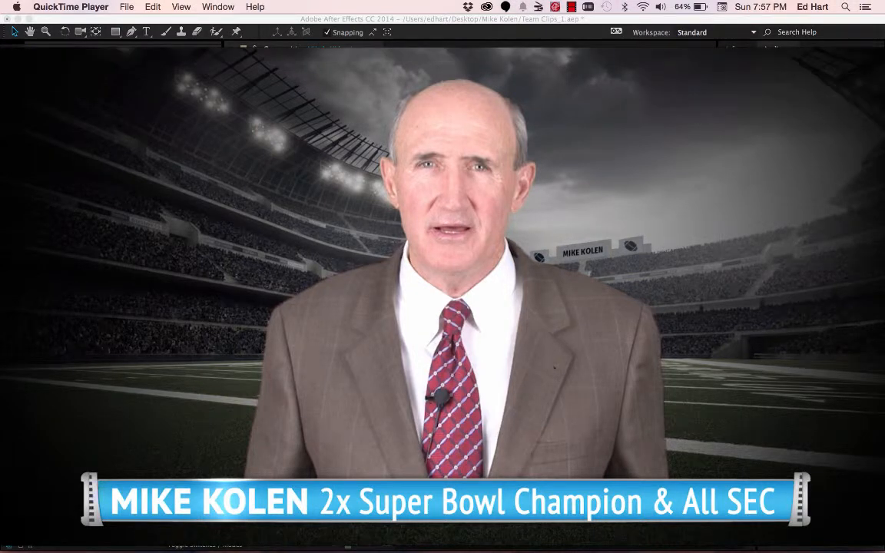
mouse_move(315, 419)
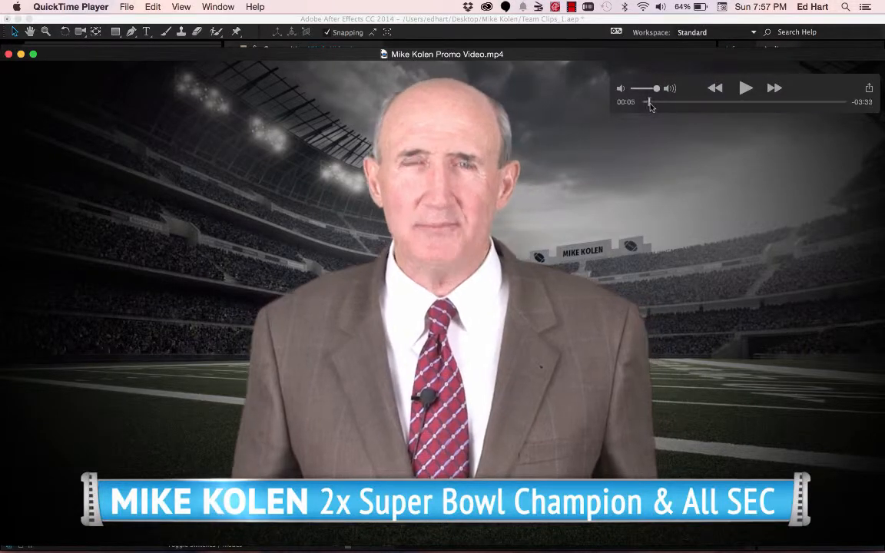
left_click_drag(651, 103, 667, 117)
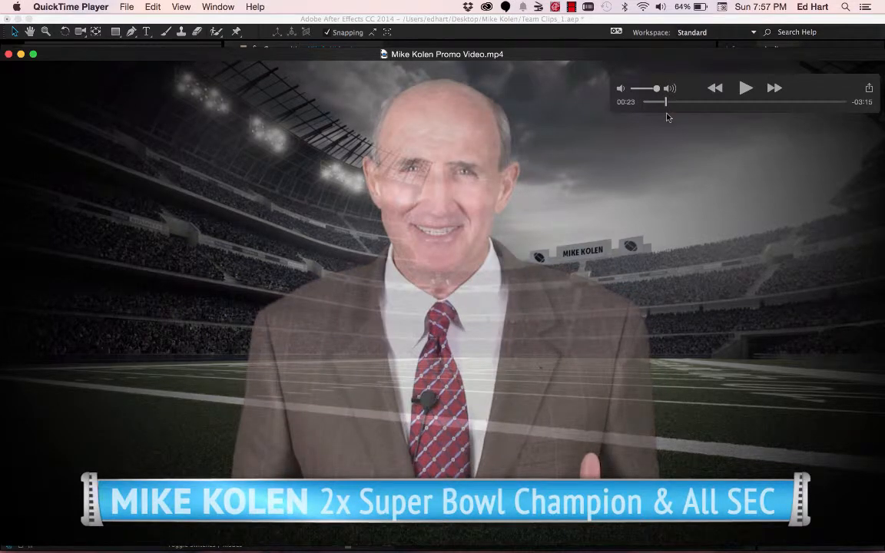
left_click(745, 89)
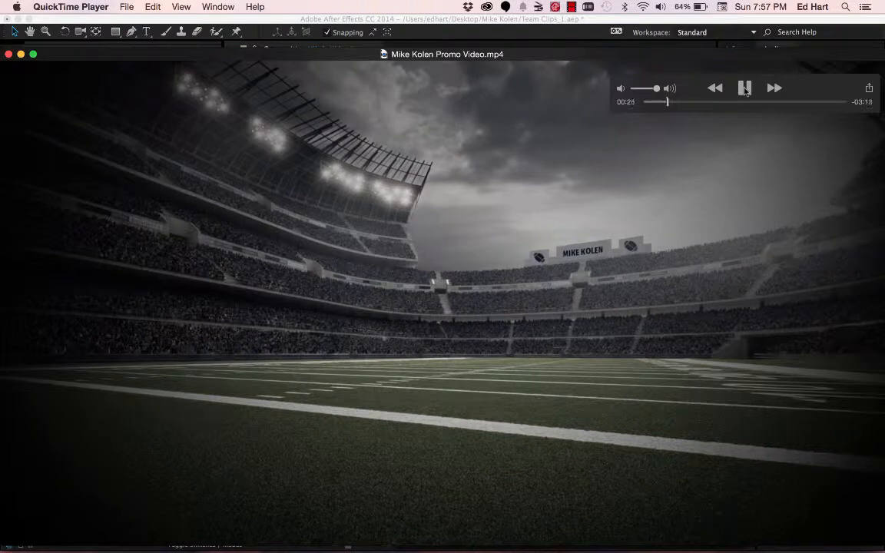
left_click(745, 89)
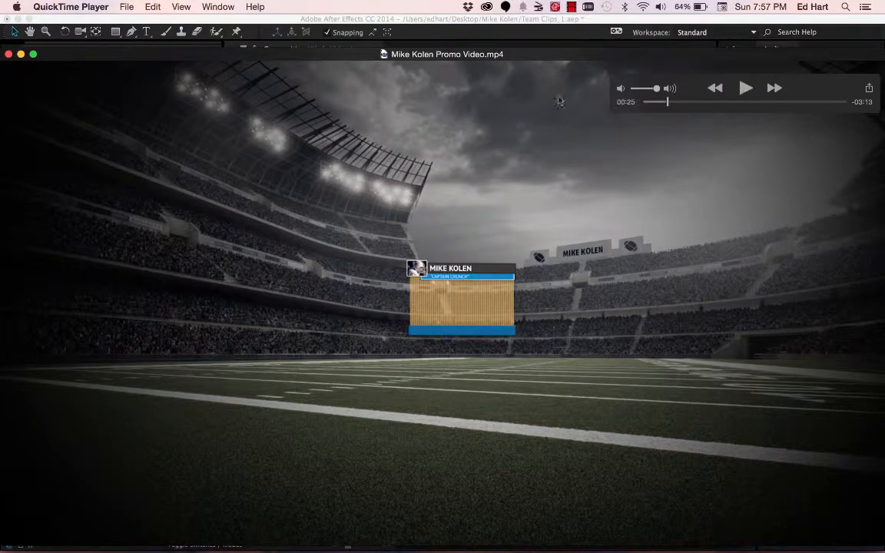
- Switch to Illustrator to view the Lower 3rd Graphic.ai artwork
key("super+Tab")
key("super+Tab")
key("super+Tab")
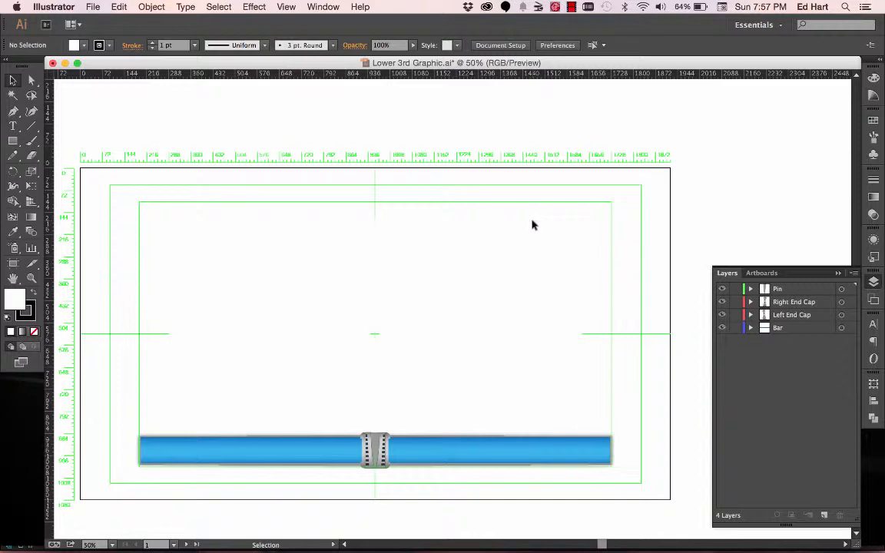
- Switch to Finder, open the reference image lower 3rd graphic.jpg and enlarge its Preview window
key("super+Tab")
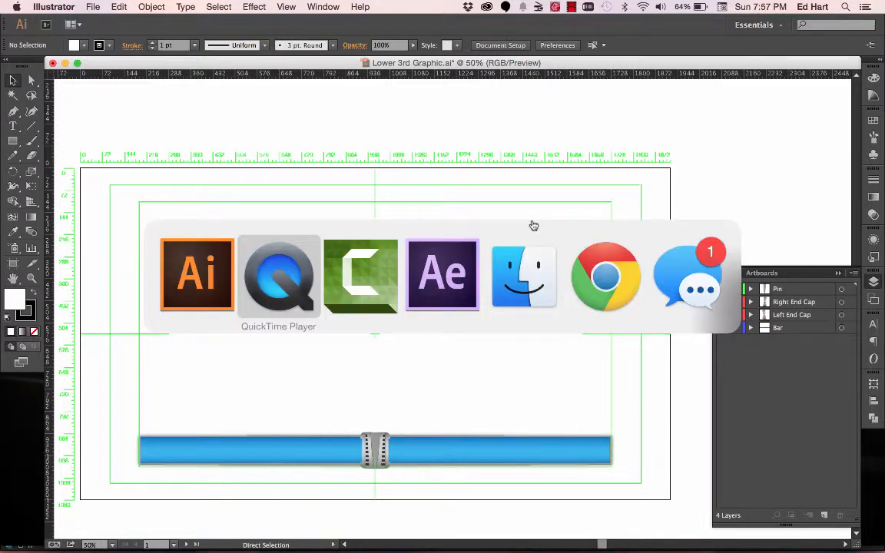
key("super+Tab")
key("super+Tab")
key("super+Tab")
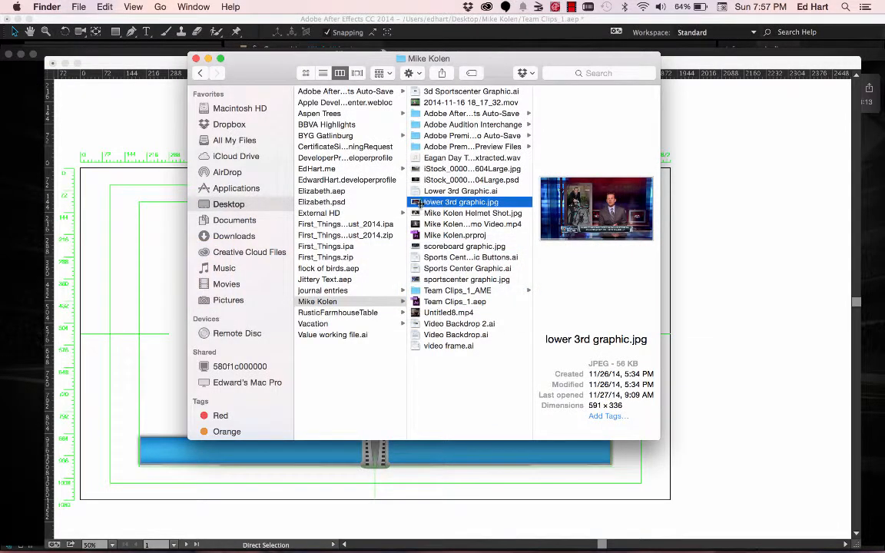
double_click(421, 201)
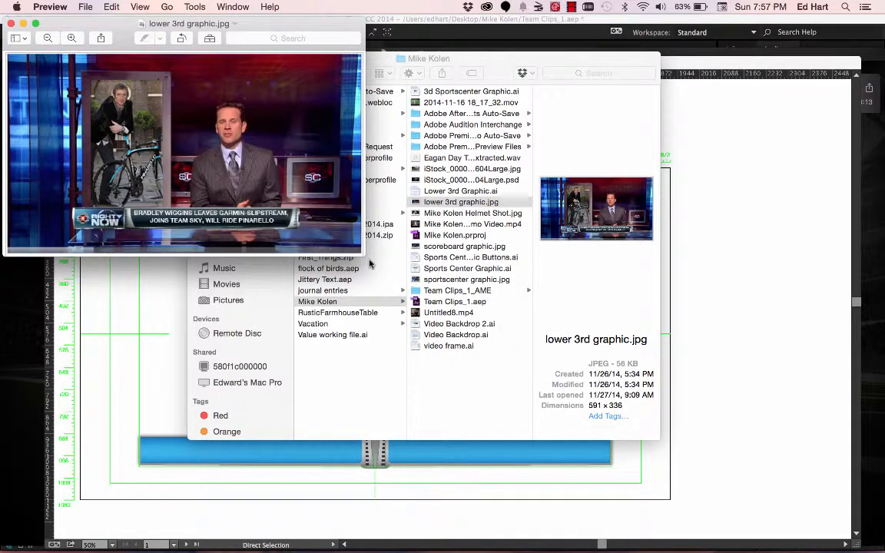
left_click_drag(362, 253, 641, 356)
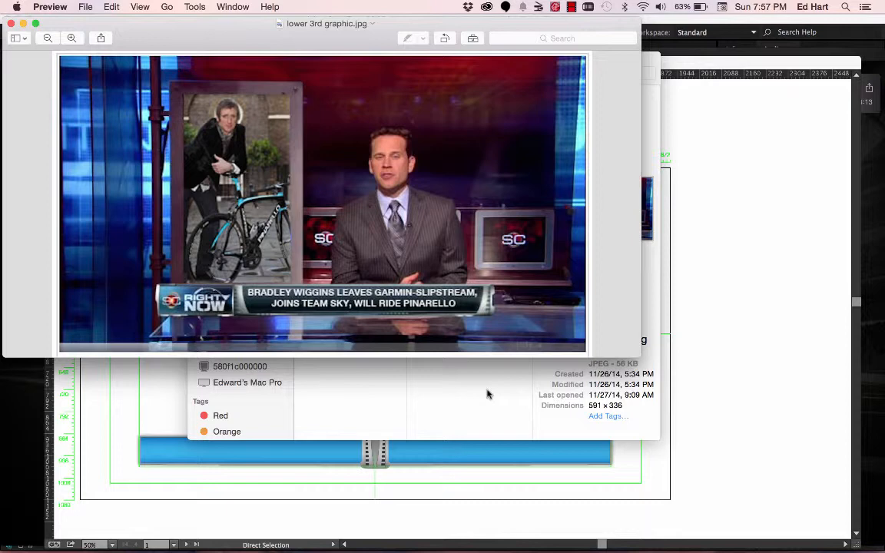
- Return to Illustrator and toggle the Left End Cap, Right End Cap and Bar layers off and back on to identify each part
left_click(530, 492)
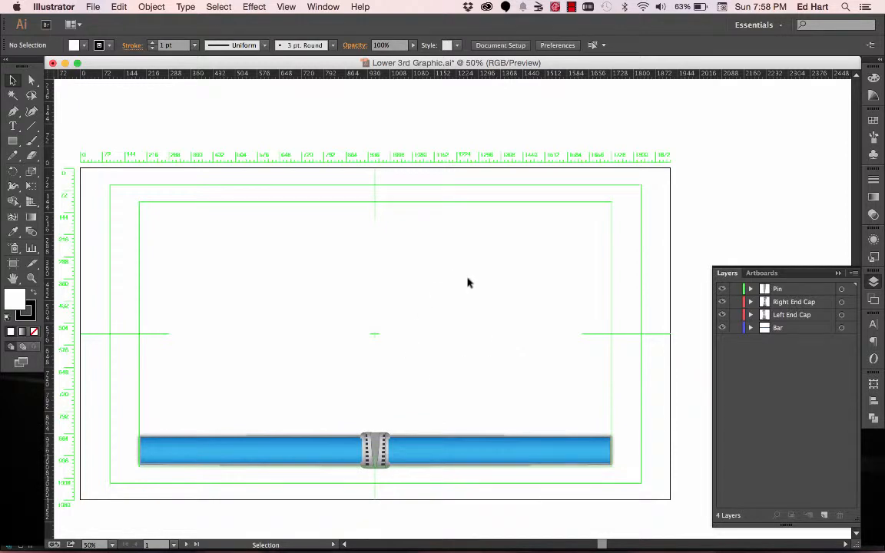
scroll(468, 281, "down", 3)
scroll(467, 281, "left", 3)
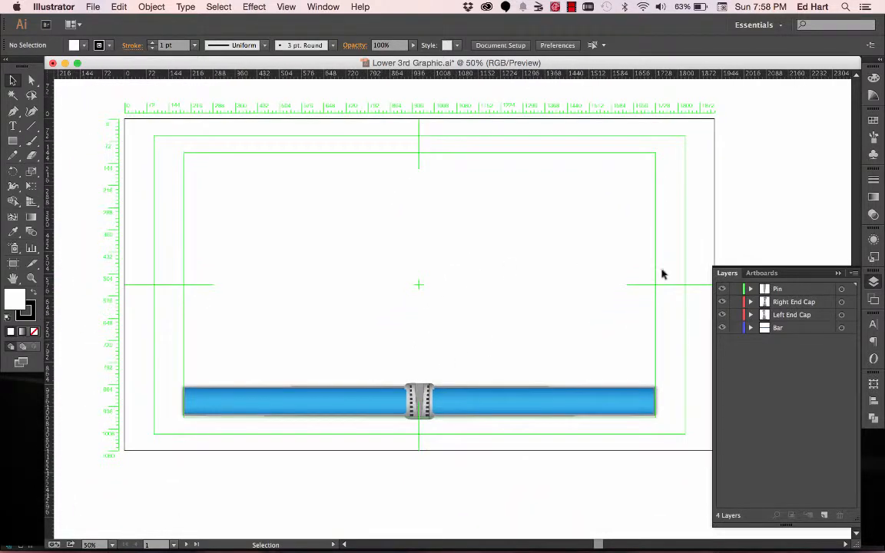
left_click(721, 316)
left_click(721, 316)
left_click(722, 302)
left_click(722, 303)
left_click(722, 328)
left_click(722, 327)
key("a")
- Switch to After Effects and select the Bar layer in the video intro composition to examine its effects
key("super+Tab")
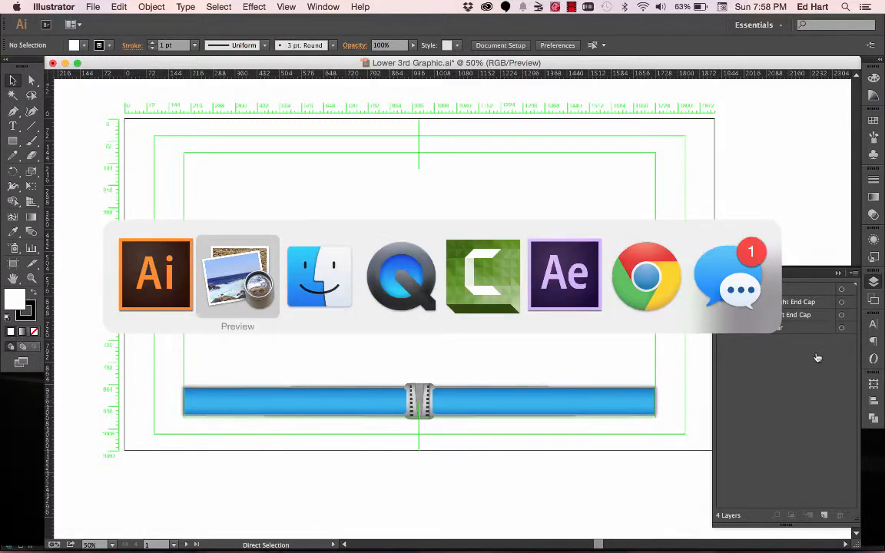
key("super+Tab")
key("super+Tab")
key("super+Tab")
key("super+Tab")
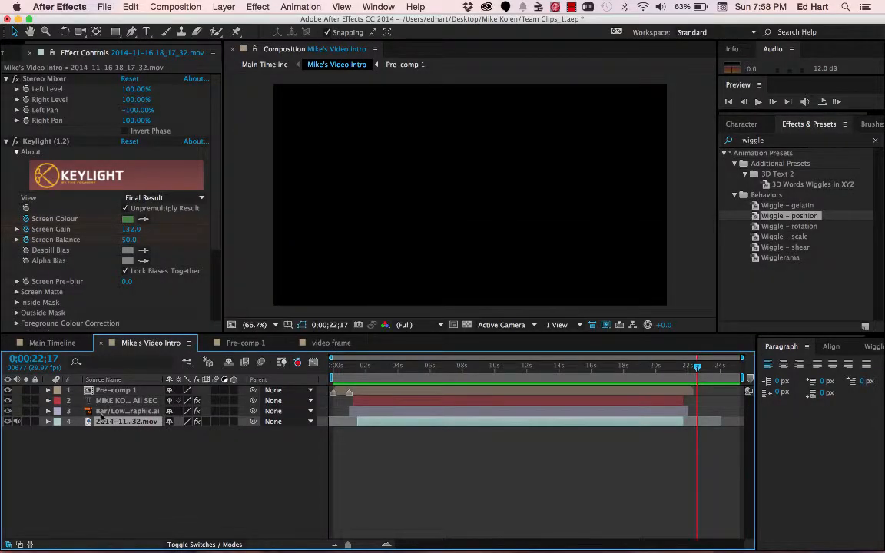
left_click(108, 412)
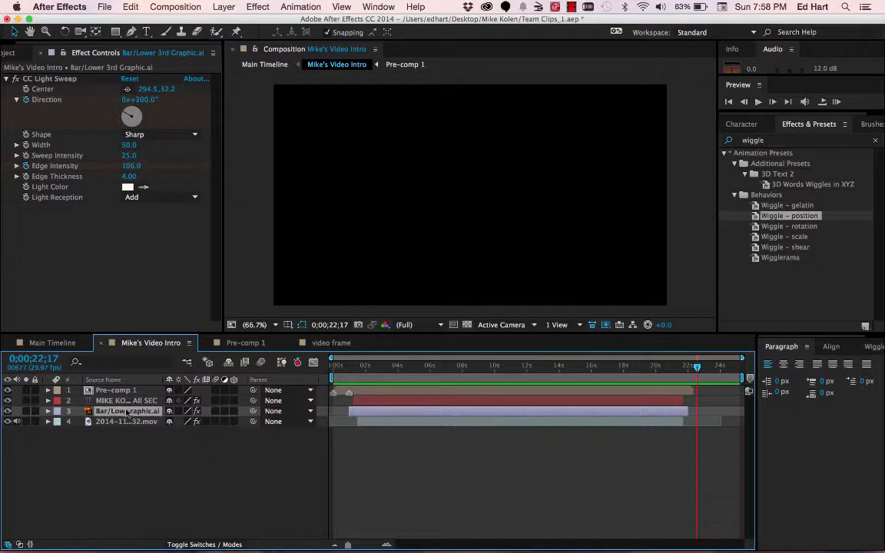
- Open Pre-comp 1 and scrub through the pin and end cap animation to 0;00;22;10
double_click(115, 390)
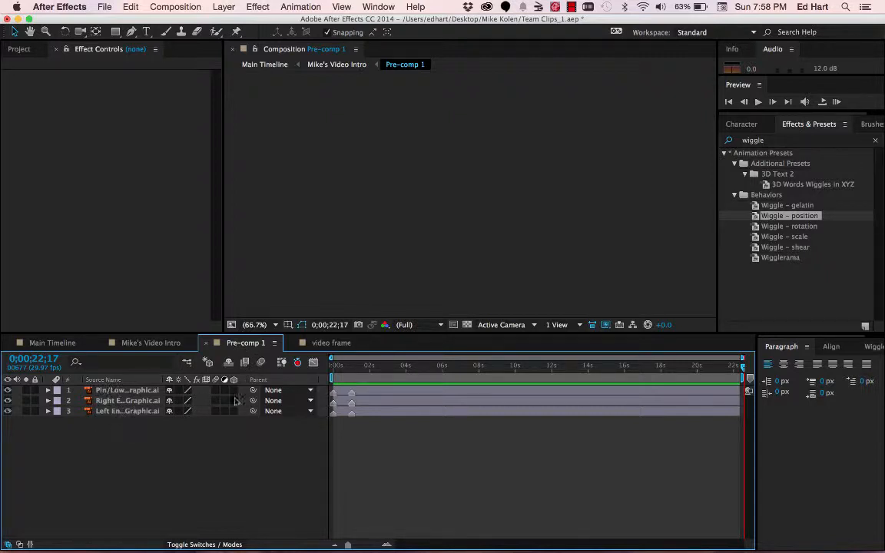
left_click(359, 370)
mouse_move(358, 370)
left_mouse_down()
mouse_move(333, 372)
mouse_move(355, 373)
left_mouse_up()
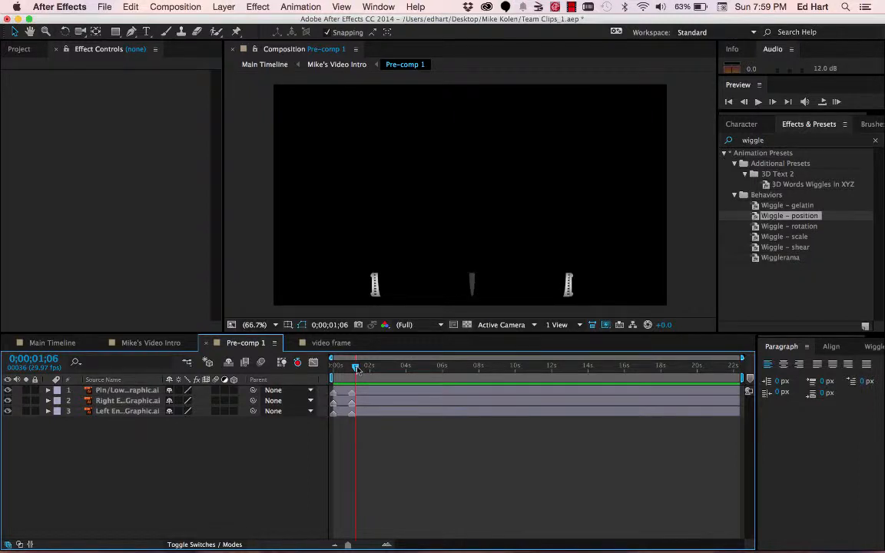
left_click_drag(358, 369, 741, 365)
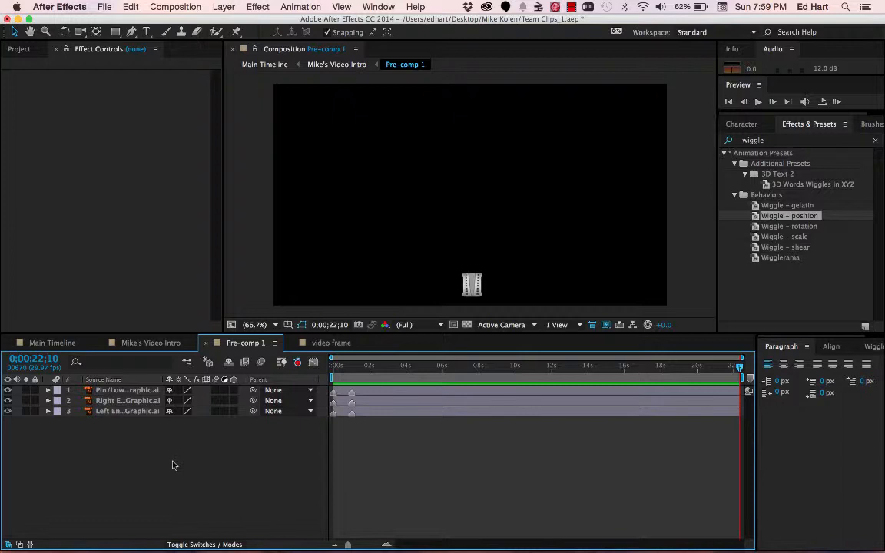
- Go back to the video intro composition and scrub the opening animation back to 0;00;00;00
left_click(152, 342)
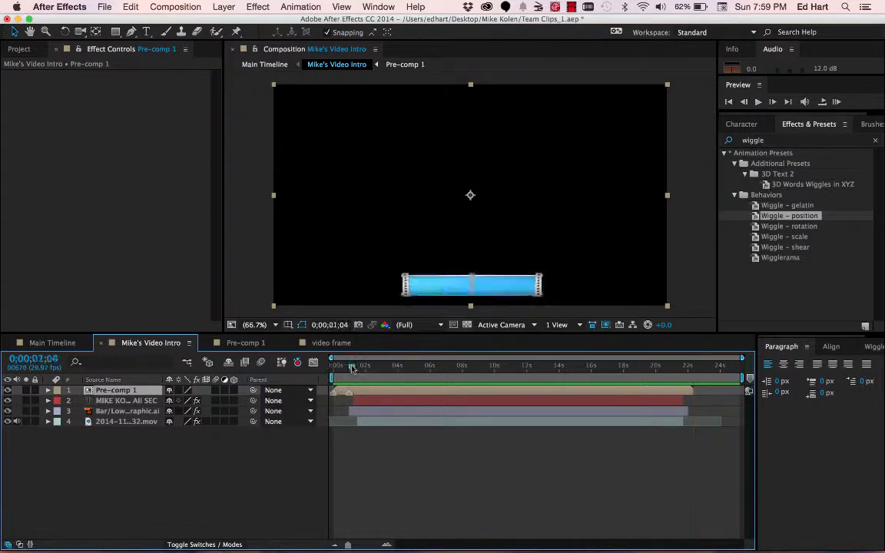
left_click(349, 367)
left_click_drag(348, 367, 332, 367)
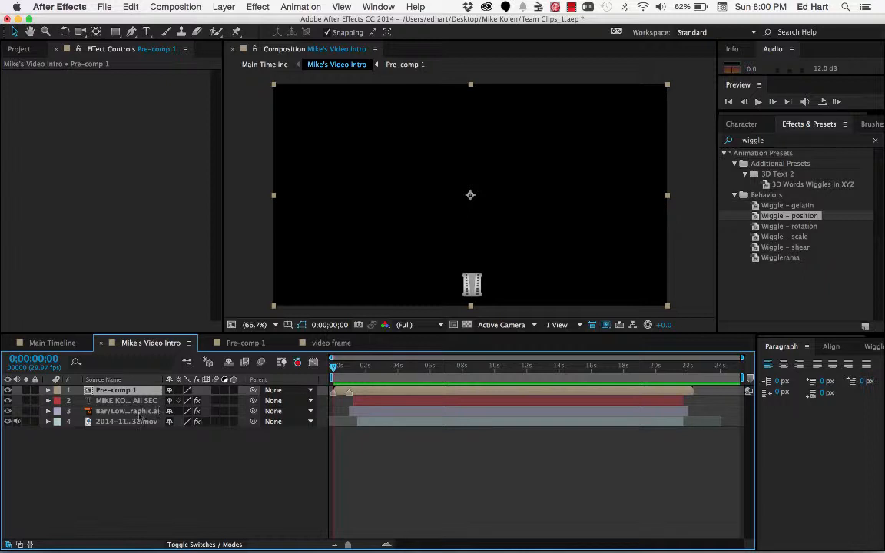
- Select the bar, title text and presenter video layers in turn to examine the effects applied to each
left_click(401, 413)
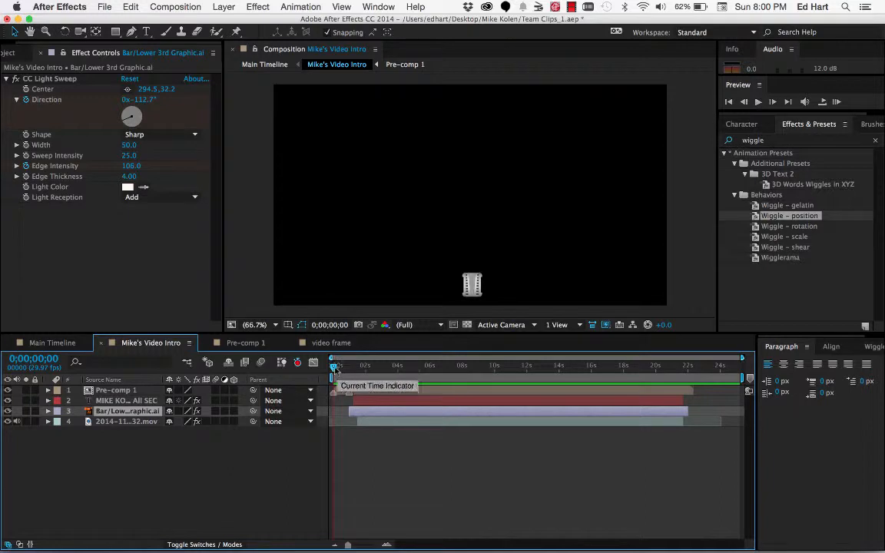
left_click(369, 403)
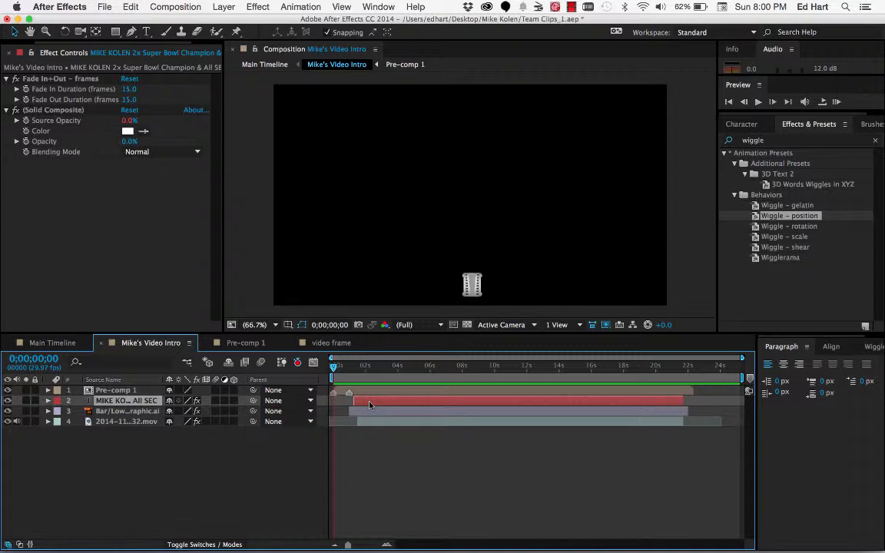
left_click(376, 424)
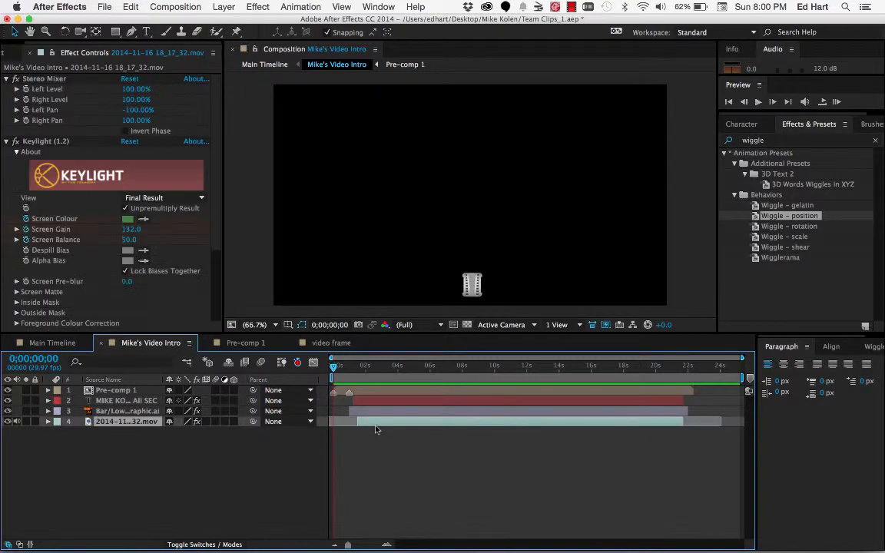
- Expand the presenter video layer's properties and examine its Keylight keyframes and transform settings
left_click(48, 422)
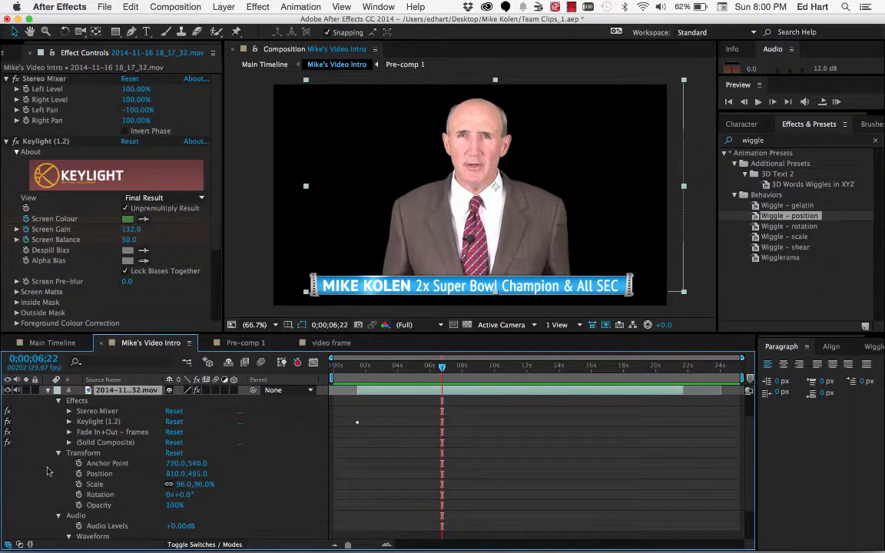
left_click(68, 423)
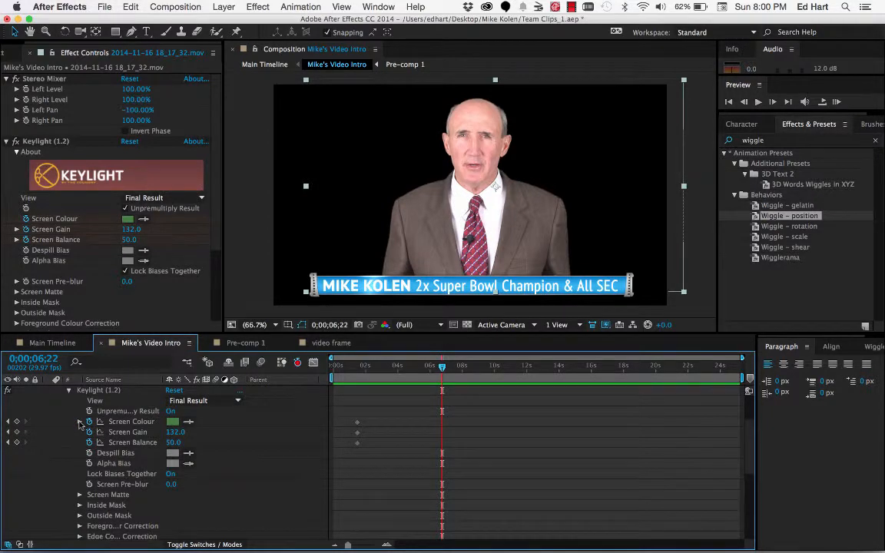
left_click(79, 421)
left_click(68, 390)
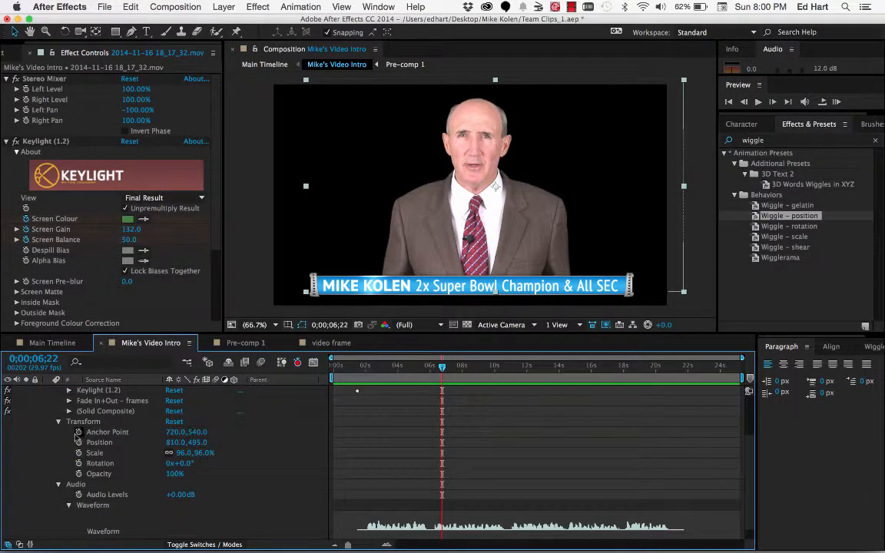
scroll(69, 393, "up", 3)
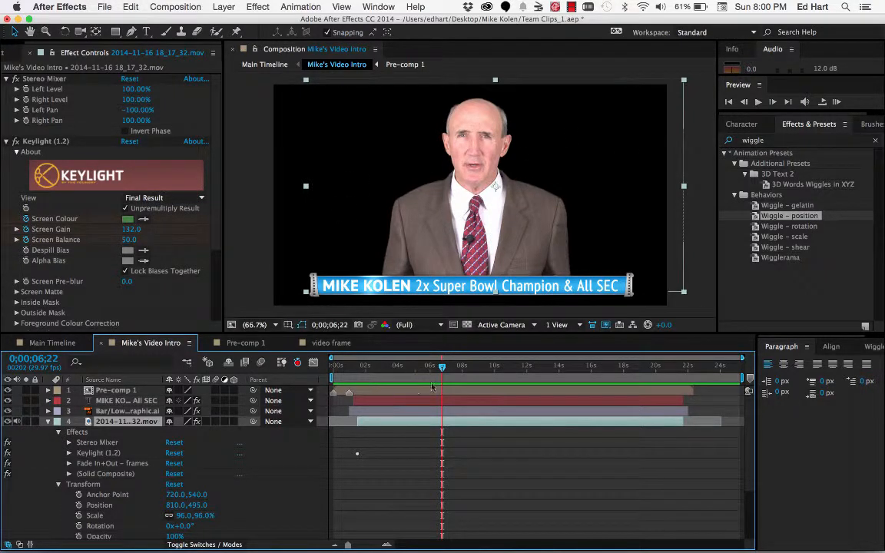
- Scrub back to 0;00;00;29 and compare where the title text and bar layers start
left_click_drag(442, 374, 364, 377)
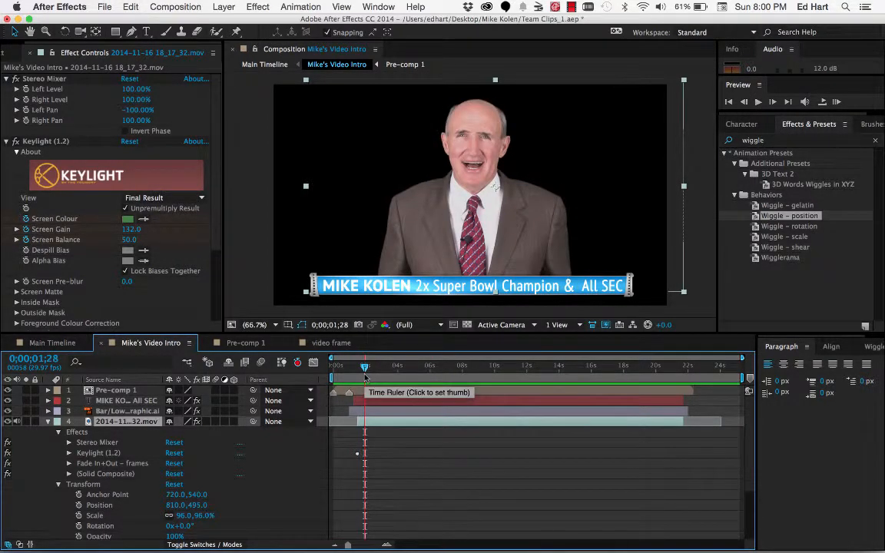
left_click_drag(365, 377, 348, 368)
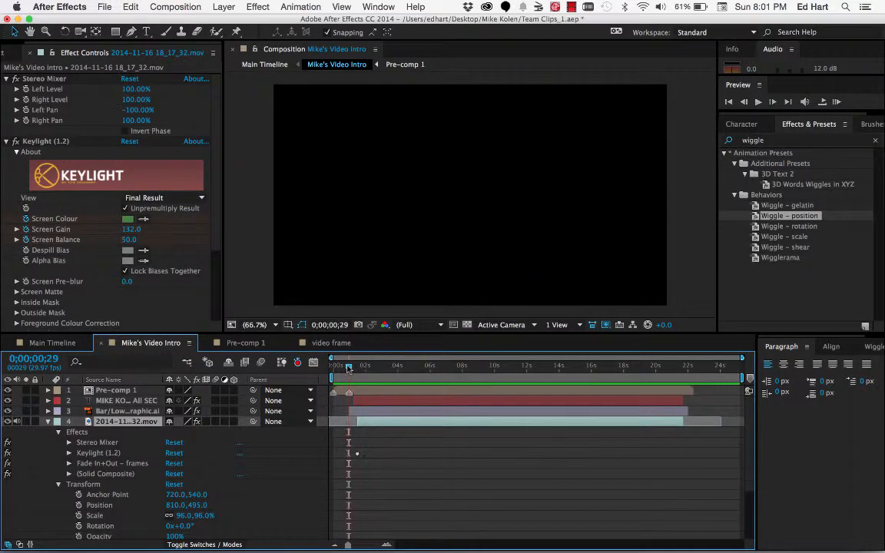
left_click(389, 402)
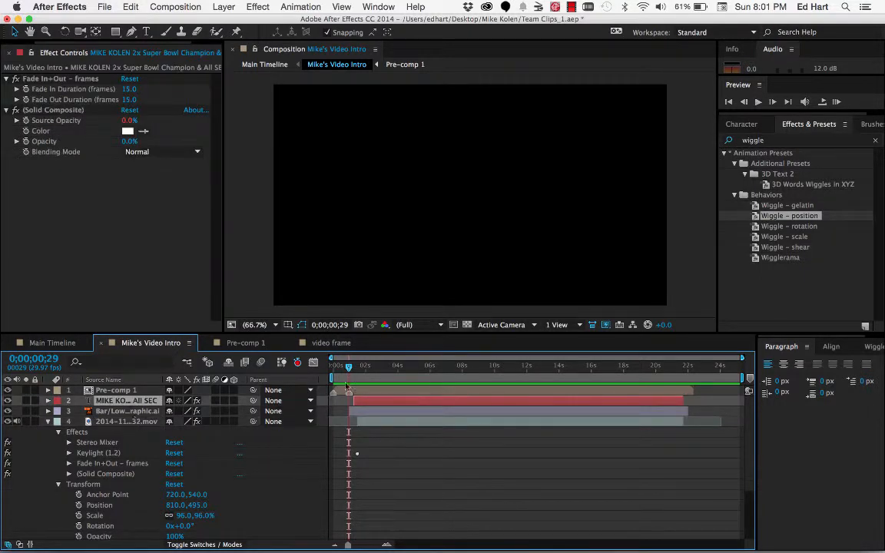
left_click(358, 415)
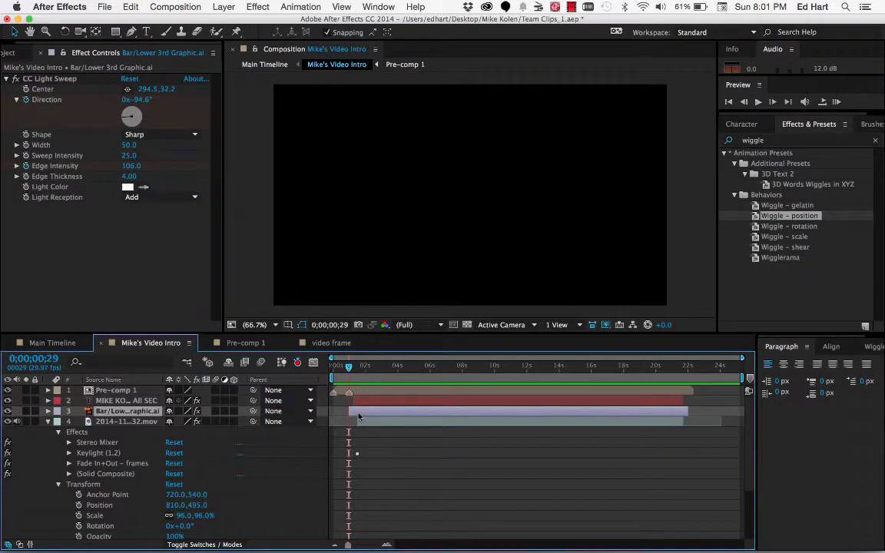
- Expand the Bar layer's properties, scrub its Scale animation to 0;00;01;09 and display its curves in the Graph Editor
left_click(47, 411)
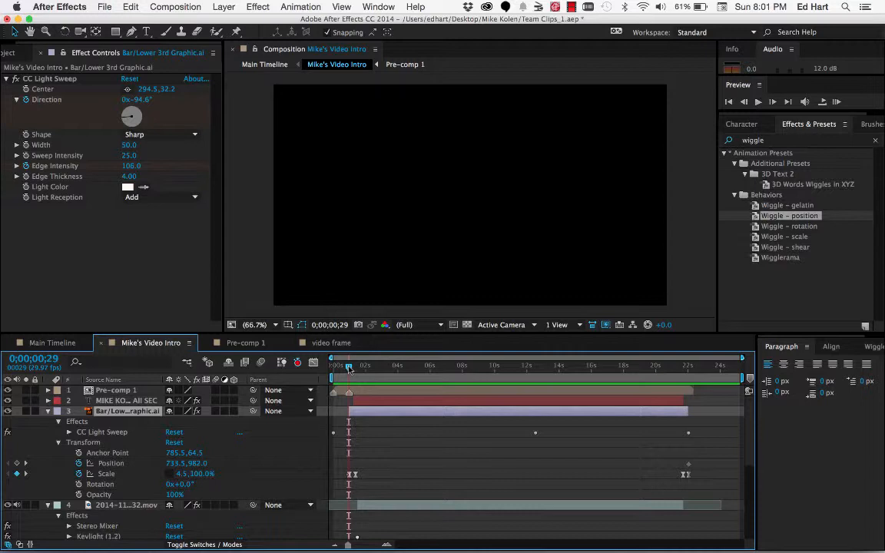
mouse_move(350, 367)
left_mouse_down()
mouse_move(365, 369)
mouse_move(354, 369)
left_mouse_up()
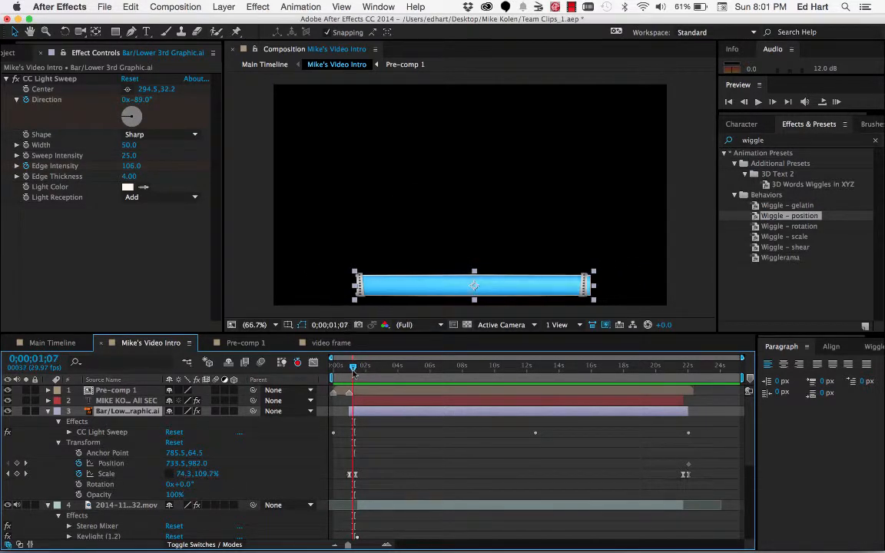
left_click_drag(354, 372, 355, 374)
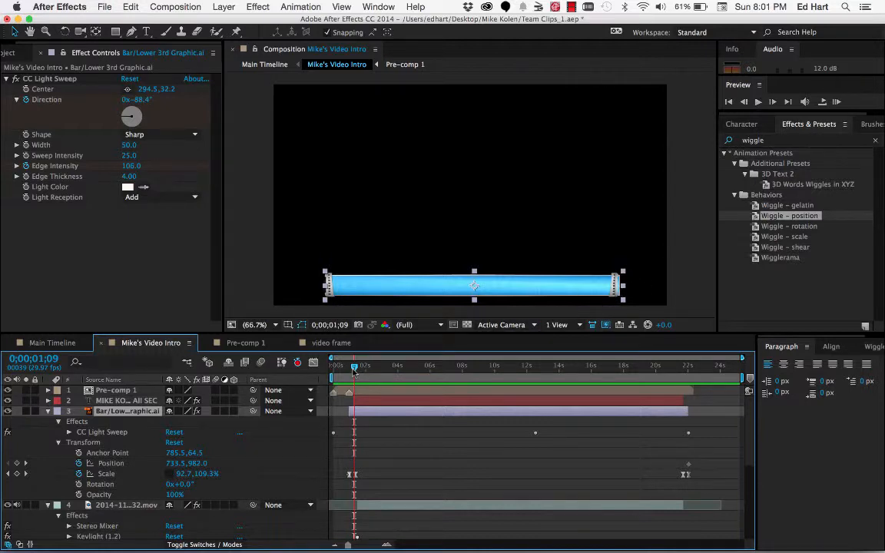
left_click(314, 362)
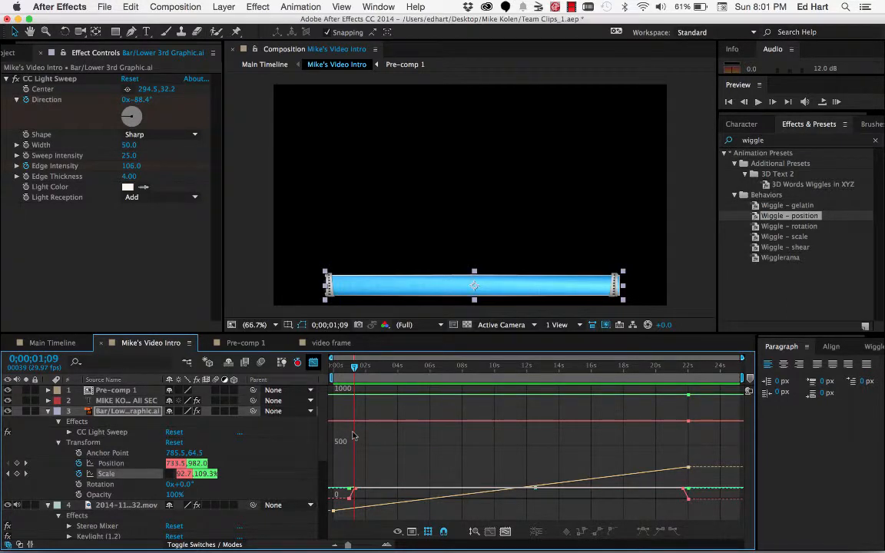
- Select the Bar layer's Scale keyframes around 0;00;01;11 in the Graph Editor and slightly adjust the incoming easing handle of the Scale curve
key("=")
key("=")
key("=")
key("=")
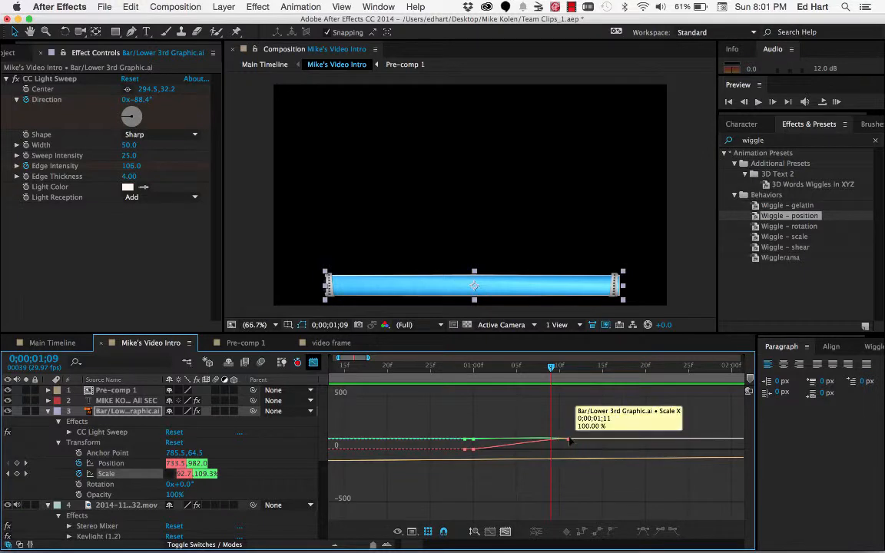
left_click(563, 440)
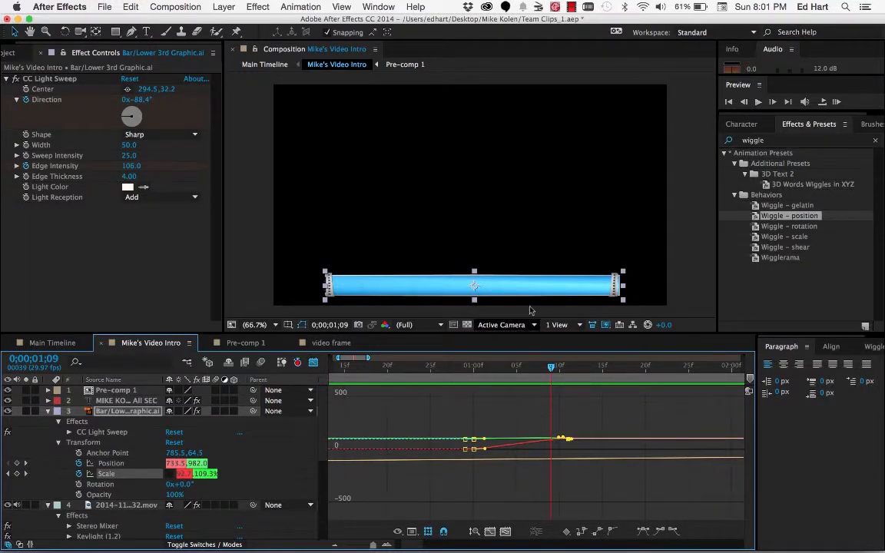
key("equal")
key("equal")
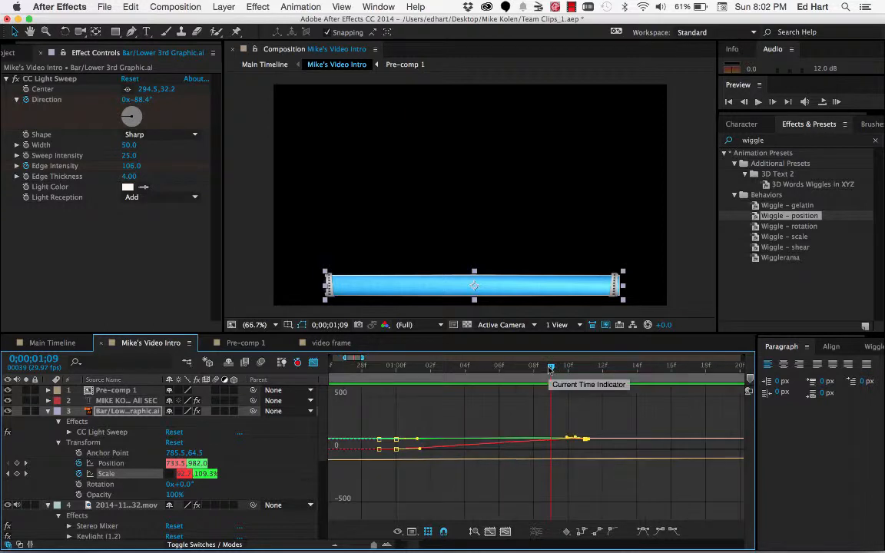
left_click_drag(528, 369, 465, 382)
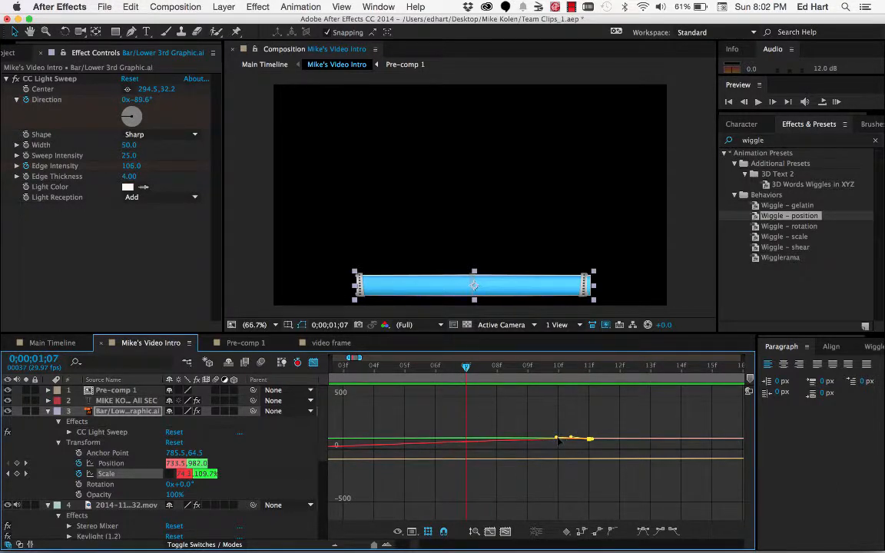
mouse_move(556, 438)
left_mouse_down()
mouse_move(559, 448)
mouse_move(558, 440)
left_mouse_up()
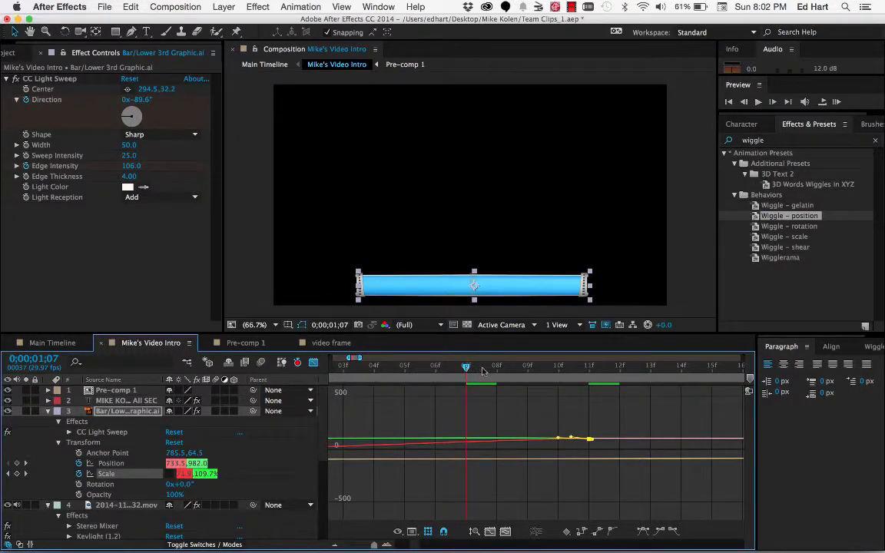
- Scrub between 0;00;01;03 and 0;00;01;11 to preview how the bar widens along the adjusted Scale curve
left_click_drag(482, 372, 560, 378)
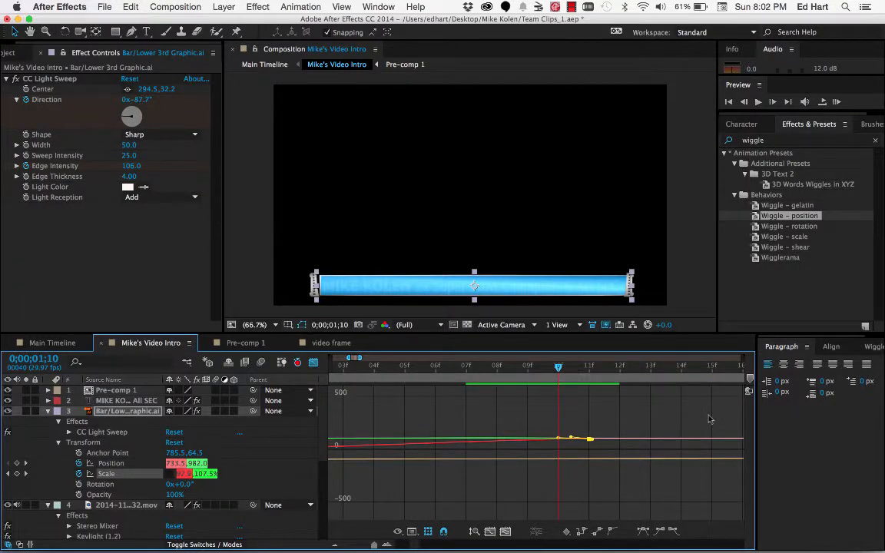
mouse_move(505, 374)
left_mouse_down()
mouse_move(361, 374)
mouse_move(581, 375)
left_mouse_up()
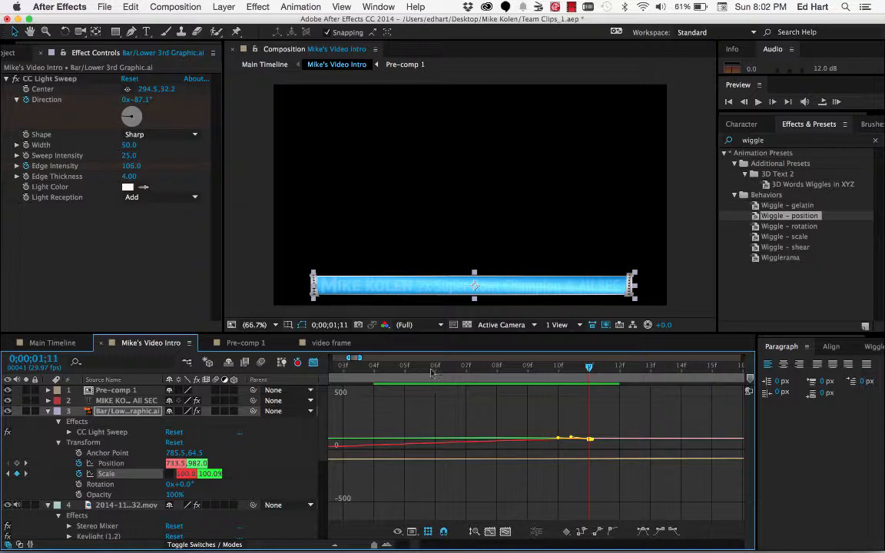
left_click(374, 367)
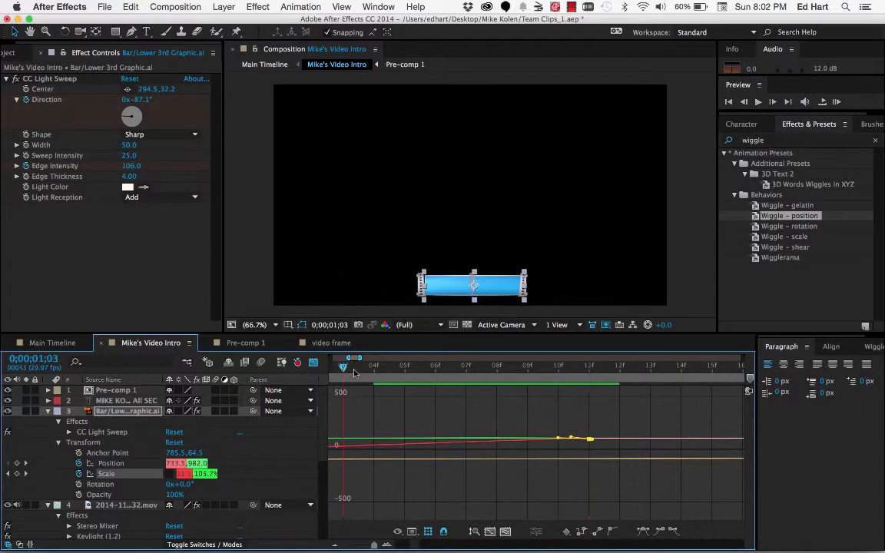
left_click_drag(390, 372, 591, 378)
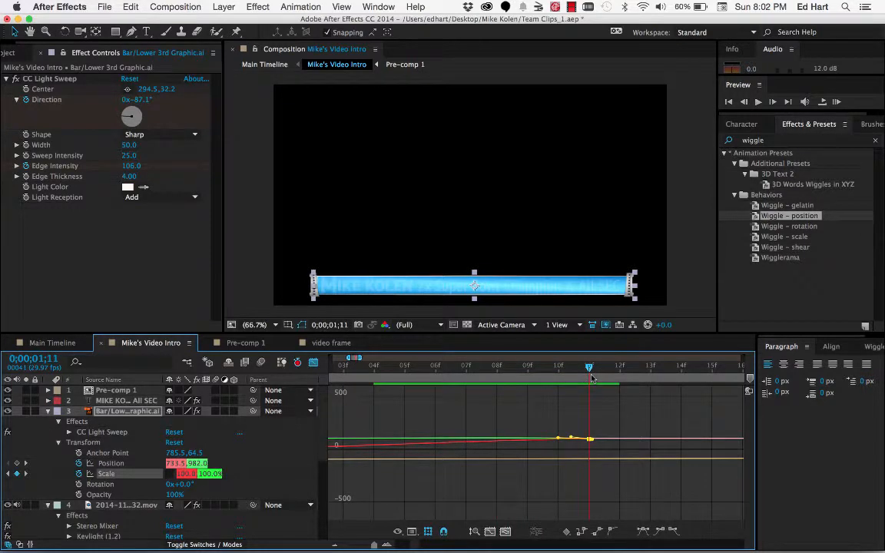
- Collapse the Bar and presenter video layers, leave the Graph Editor and show the whole composition's layer bars
left_click(47, 411)
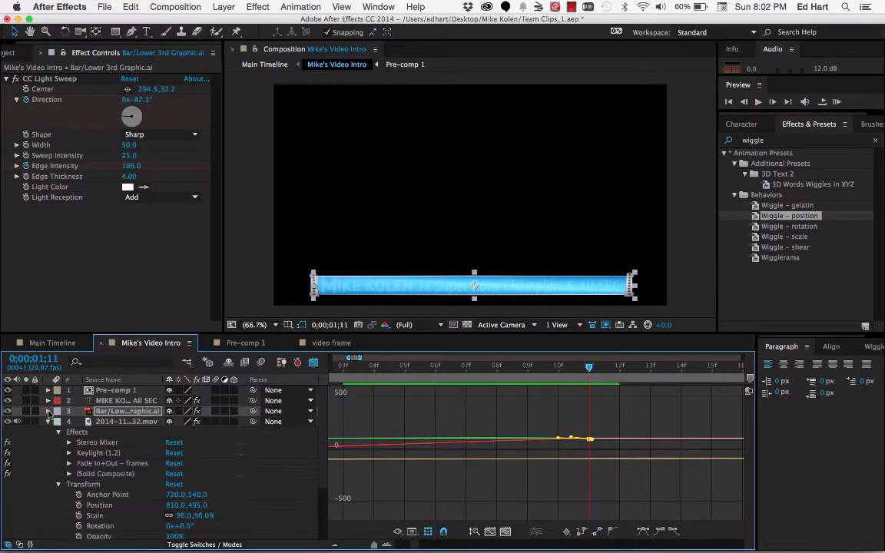
left_click(48, 421)
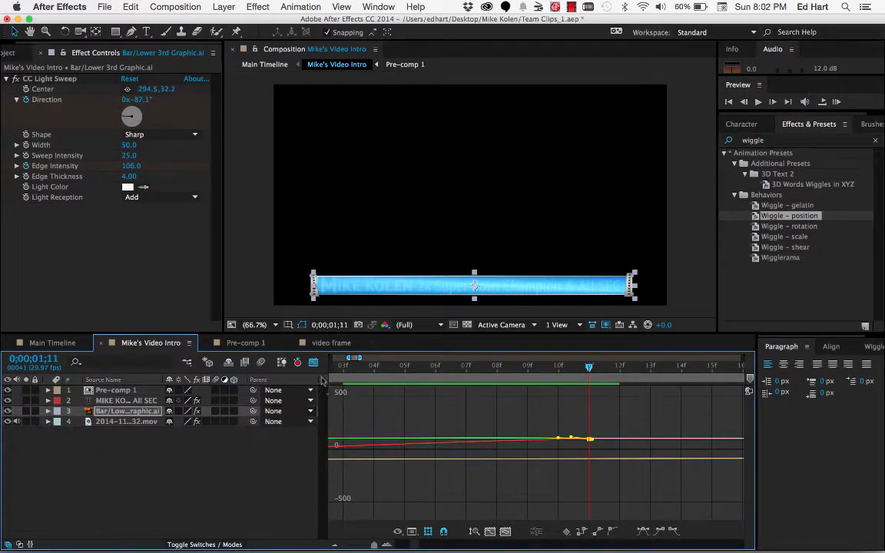
left_click(314, 361)
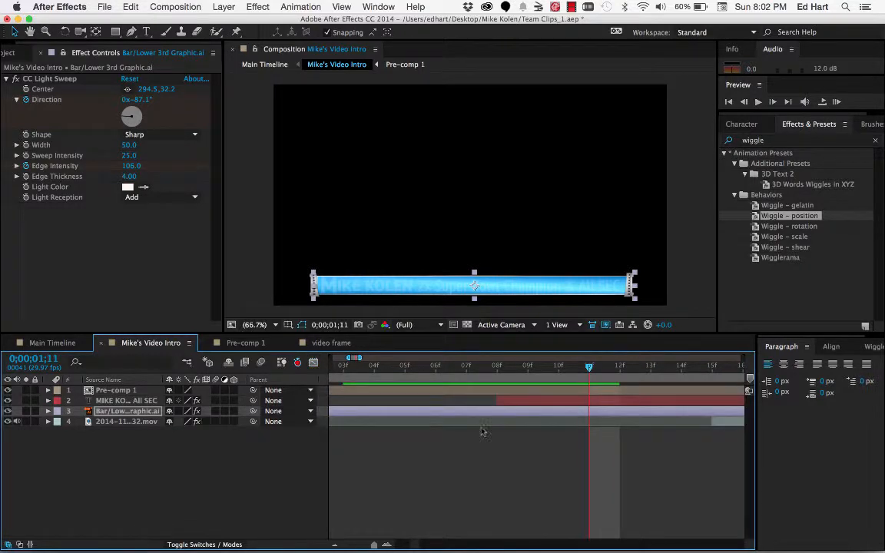
key("minus")
key("minus")
key("minus")
key("minus")
key("minus")
key("minus")
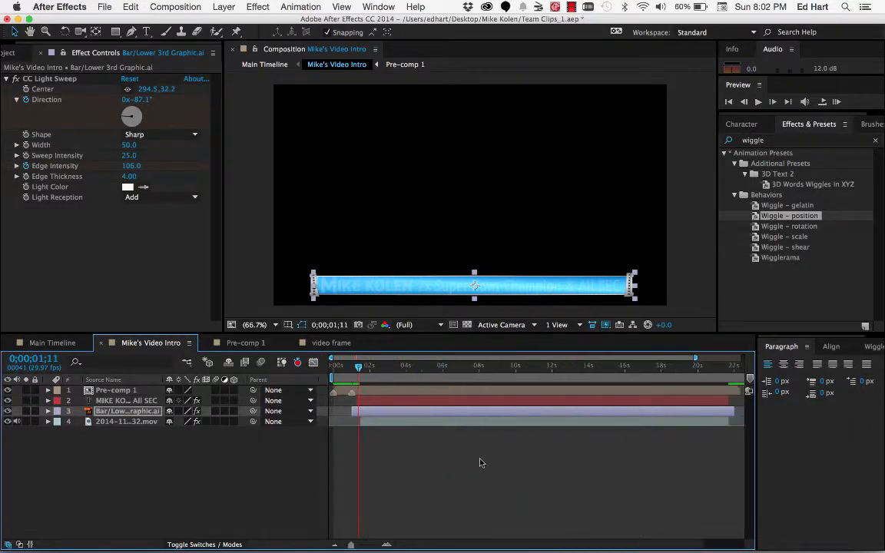
key("minus")
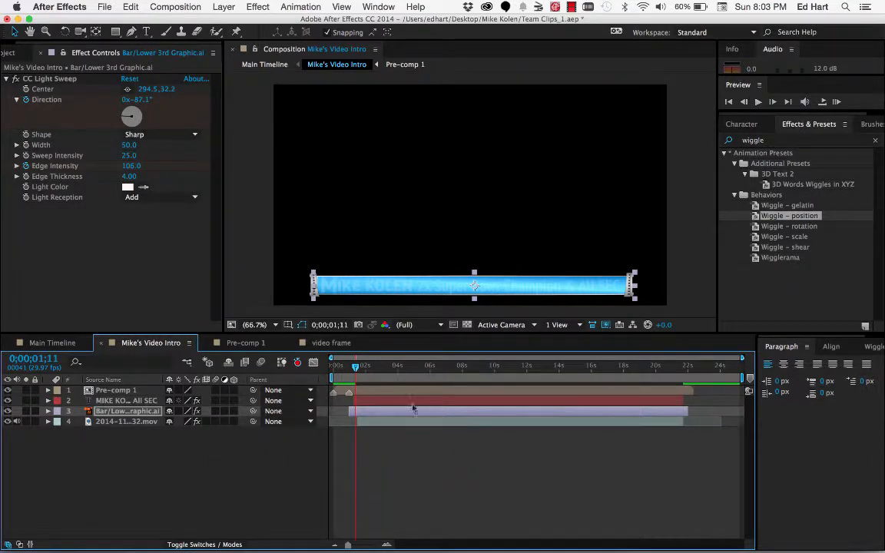
- Expand Pre-comp 1's Transform properties, return to 0;00;00;00 and examine the expression driving its Opacity
mouse_move(355, 371)
left_mouse_down()
mouse_move(332, 371)
mouse_move(350, 371)
left_mouse_up()
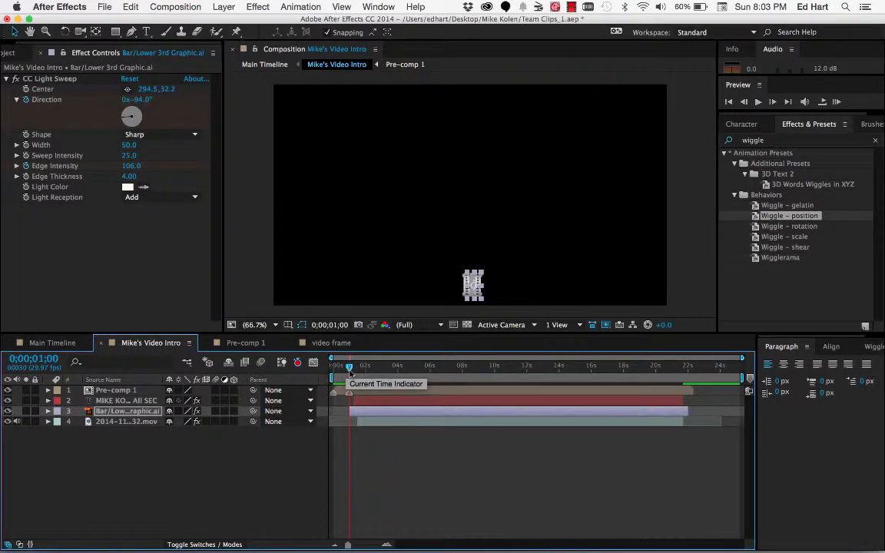
left_click(47, 389)
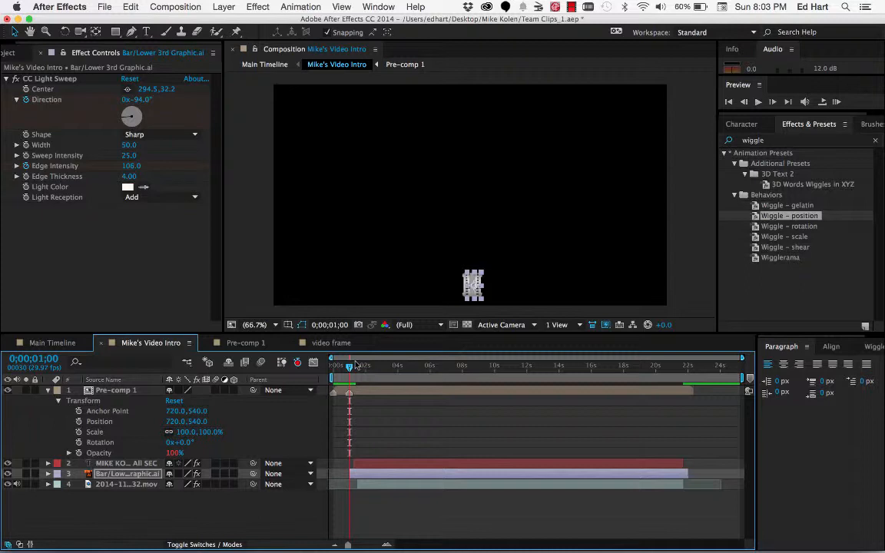
left_click_drag(349, 365, 339, 374)
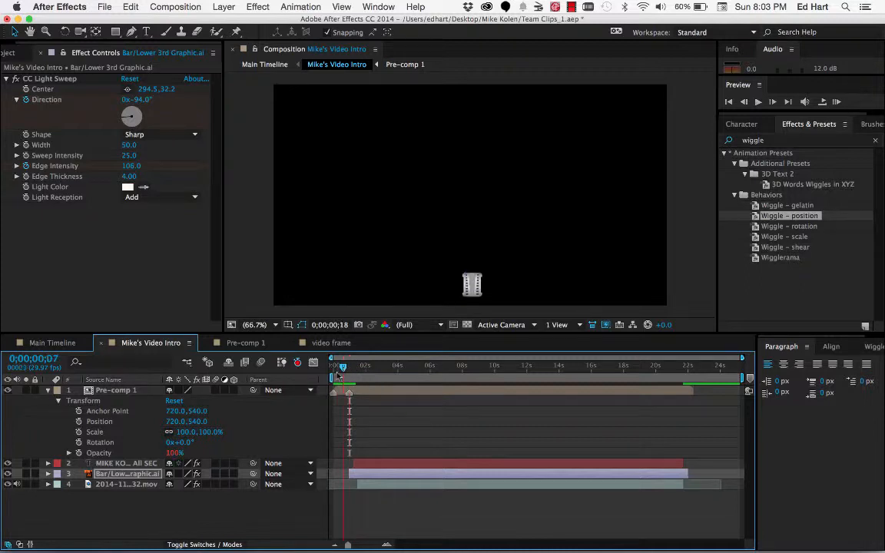
key("Home")
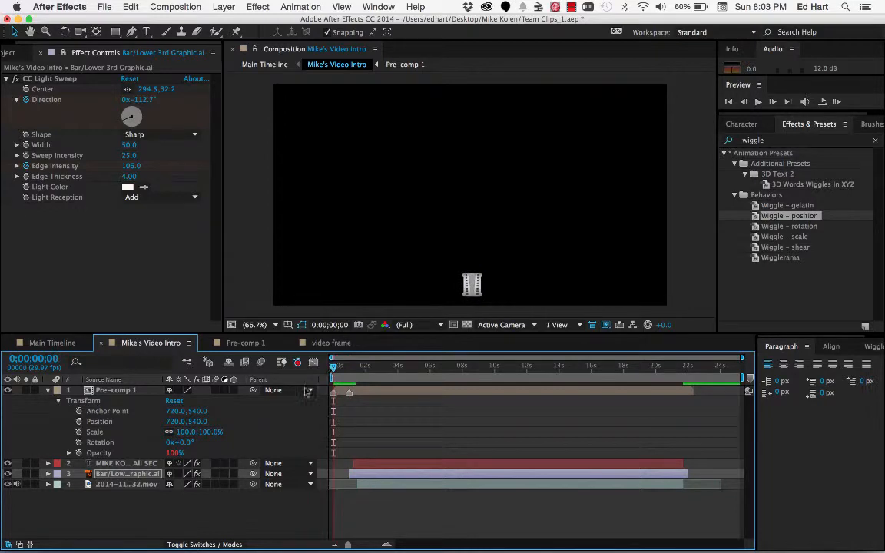
left_click(69, 453)
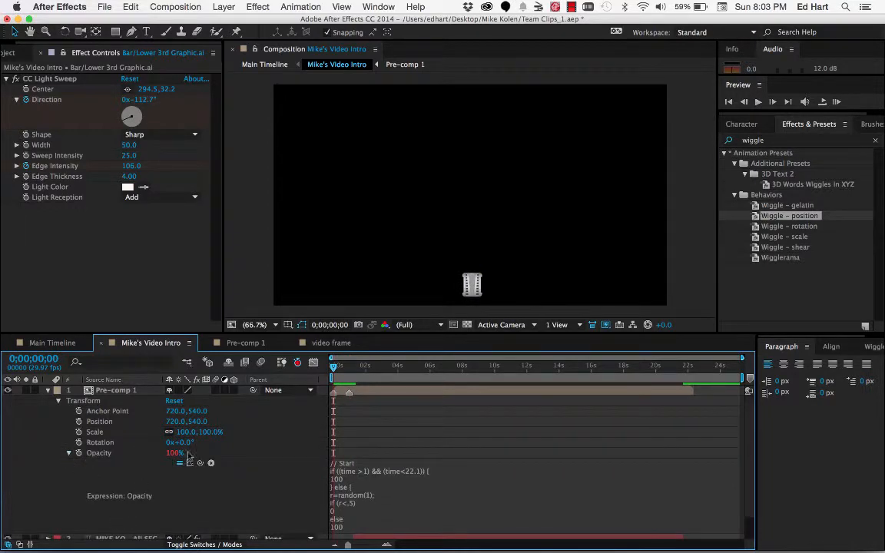
scroll(391, 491, "down", 1)
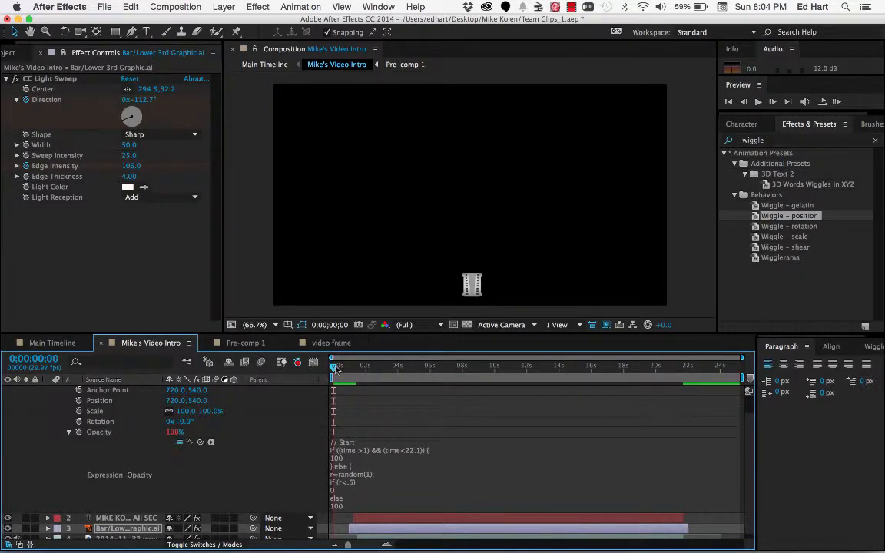
- Scrub through to 0;00;10;00 to watch the light move across the bar, and go back to 0;00;01;13
left_click_drag(335, 368, 436, 375)
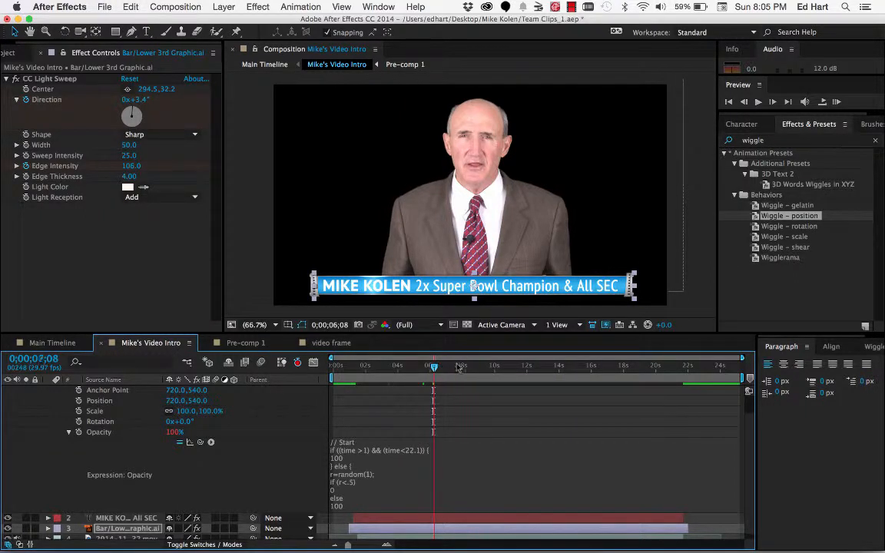
left_click_drag(433, 367, 462, 370)
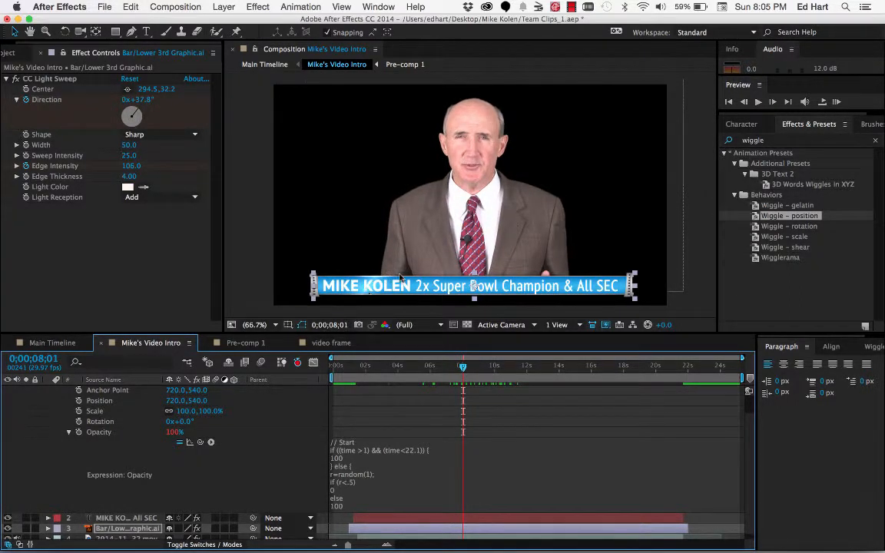
left_click_drag(463, 371, 494, 380)
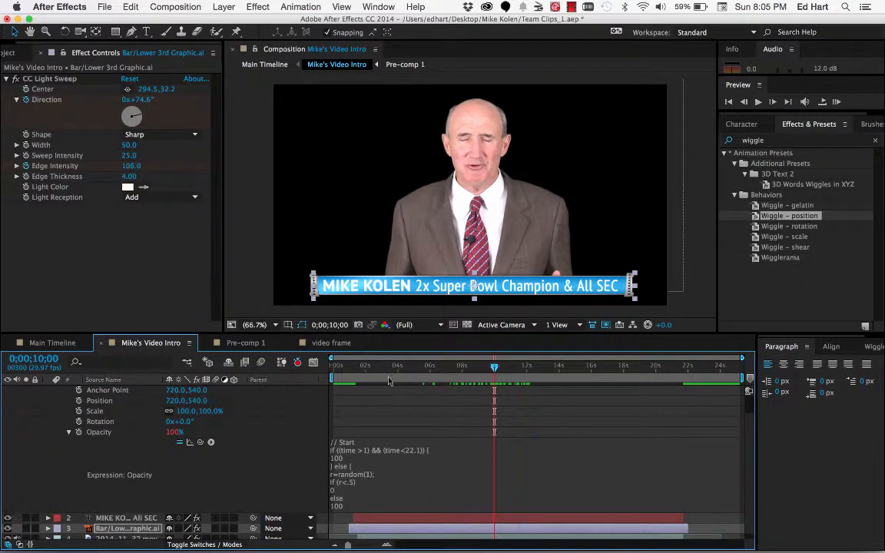
left_click_drag(392, 381, 348, 389)
- Collapse Pre-comp 1's Transform group, expand the Bar layer and examine its CC Light Sweep effect while scrubbing to 0;00;19;21
scroll(257, 487, "down", 1)
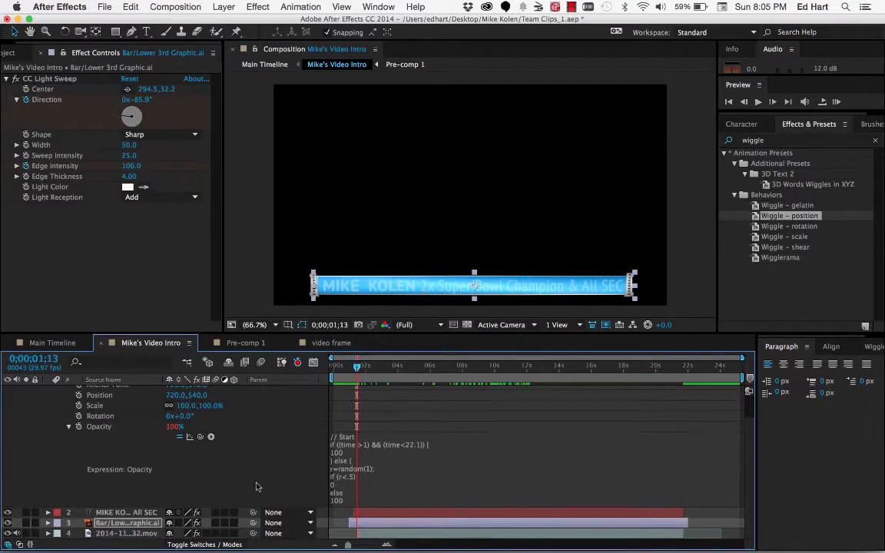
scroll(99, 384, "up", 3)
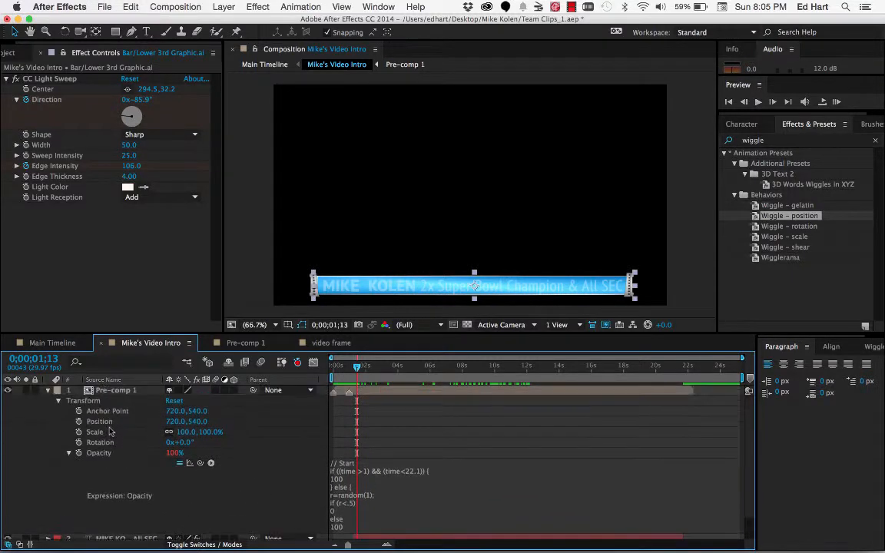
left_click(57, 400)
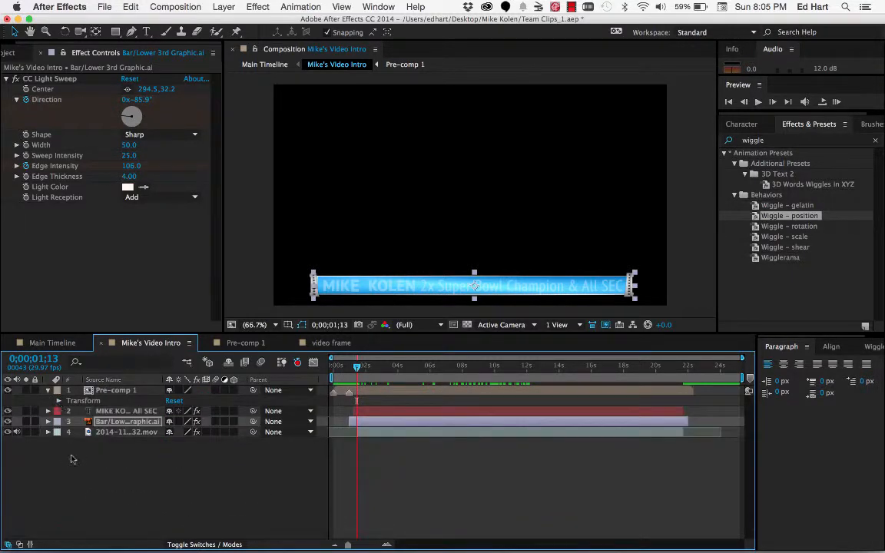
left_click(48, 421)
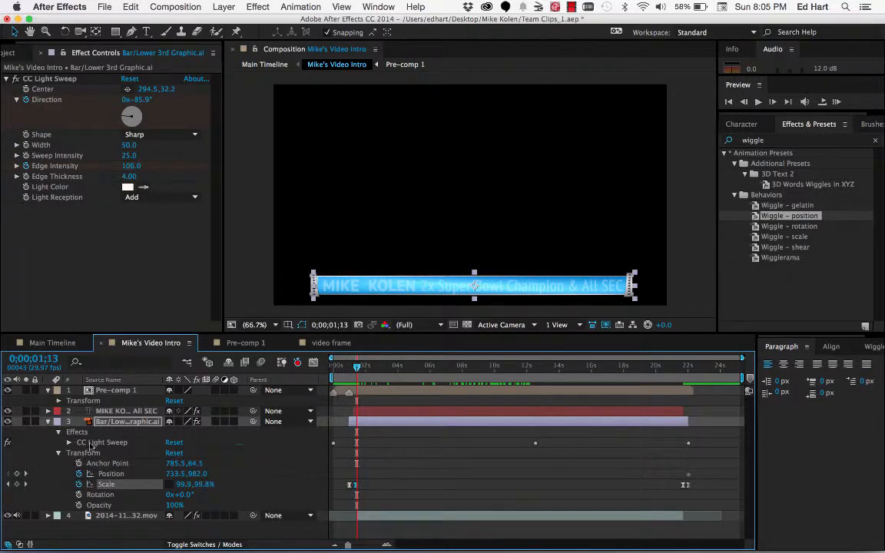
left_click(86, 445)
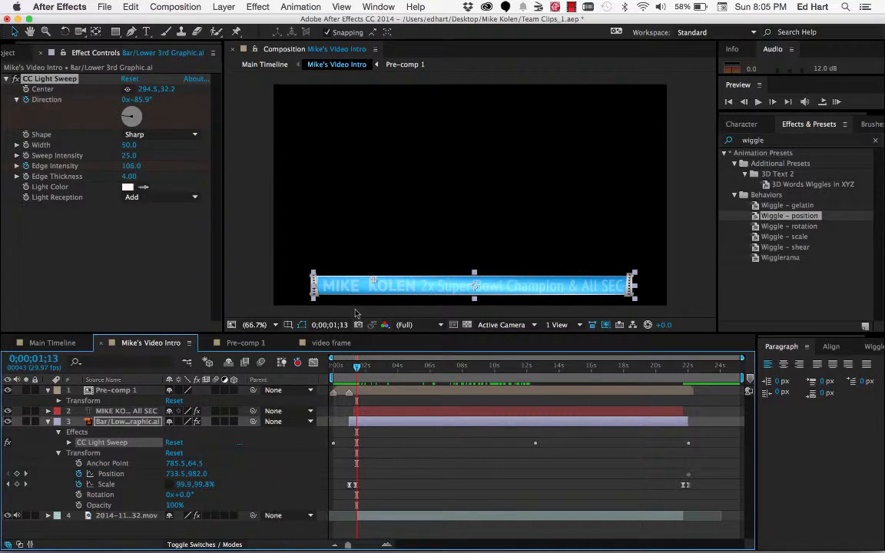
left_click_drag(357, 371, 475, 384)
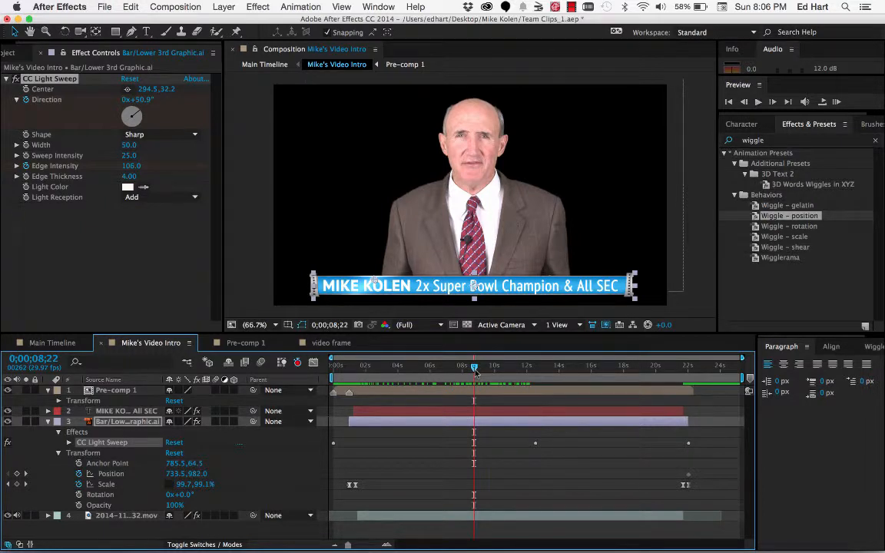
left_click_drag(475, 371, 642, 407)
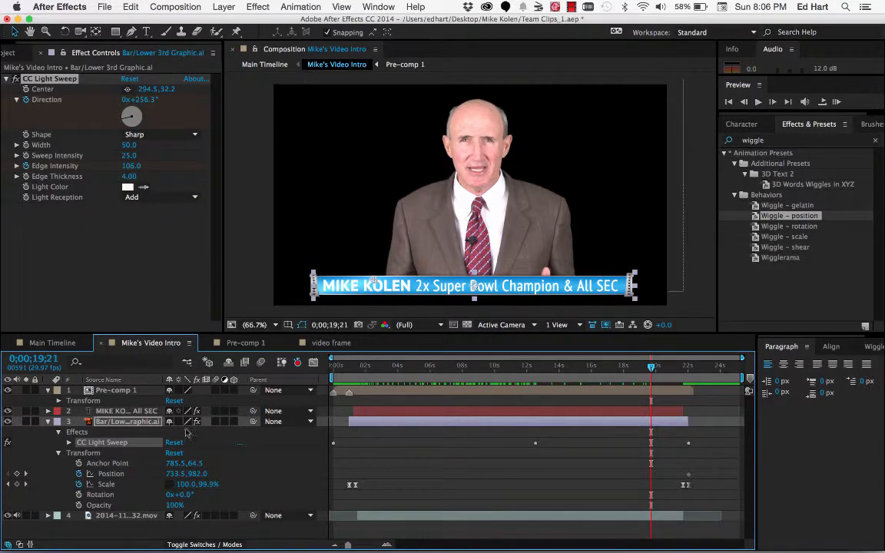
- Collapse the Bar layer and expand the title text layer to examine its Animator 1 settings and effects
left_click(119, 390)
left_click(127, 421)
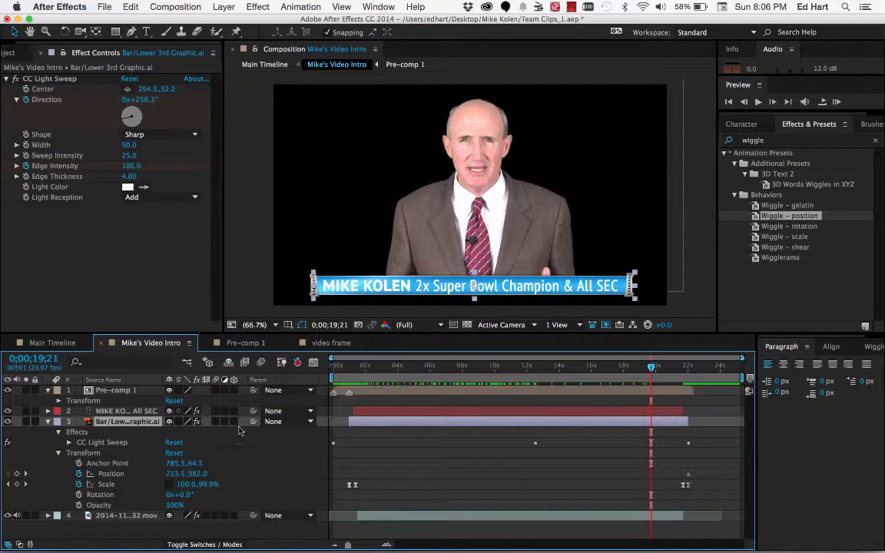
left_click(48, 421)
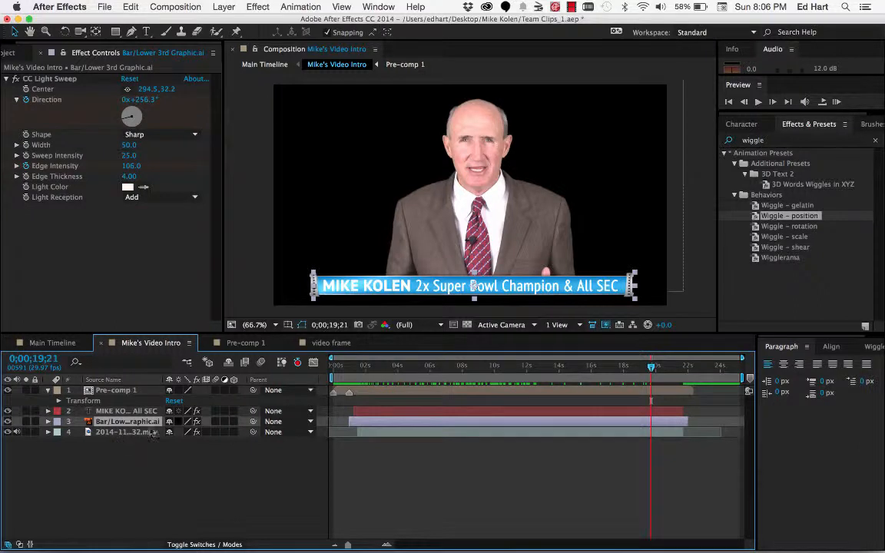
left_click(47, 411)
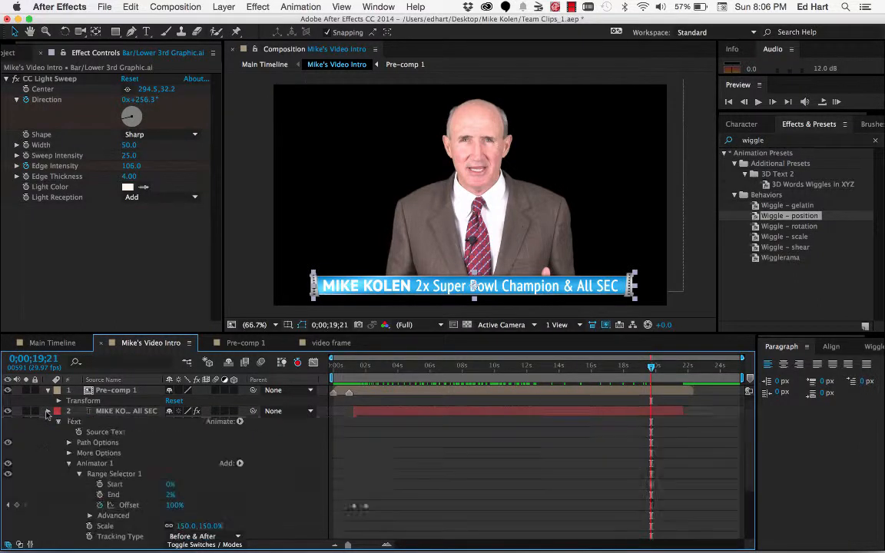
scroll(127, 428, "up", 1)
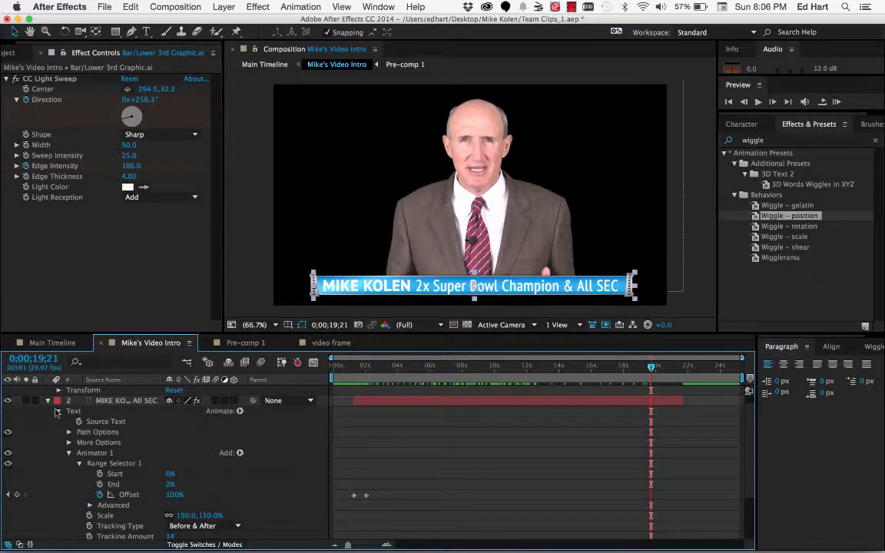
left_click(68, 453)
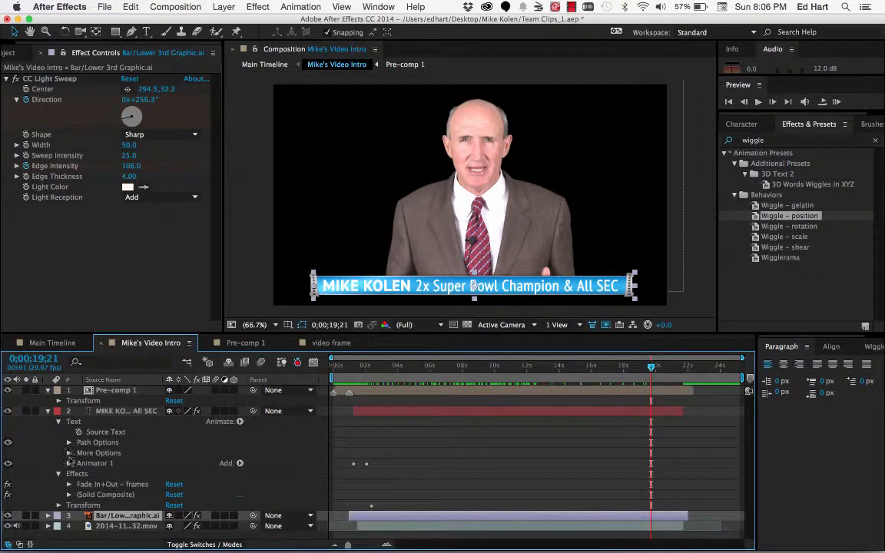
- Expand the title text's Animator 1, search the effects and presets for "magnify" and select the Magnify preset under Text > Tracking
left_click(69, 463)
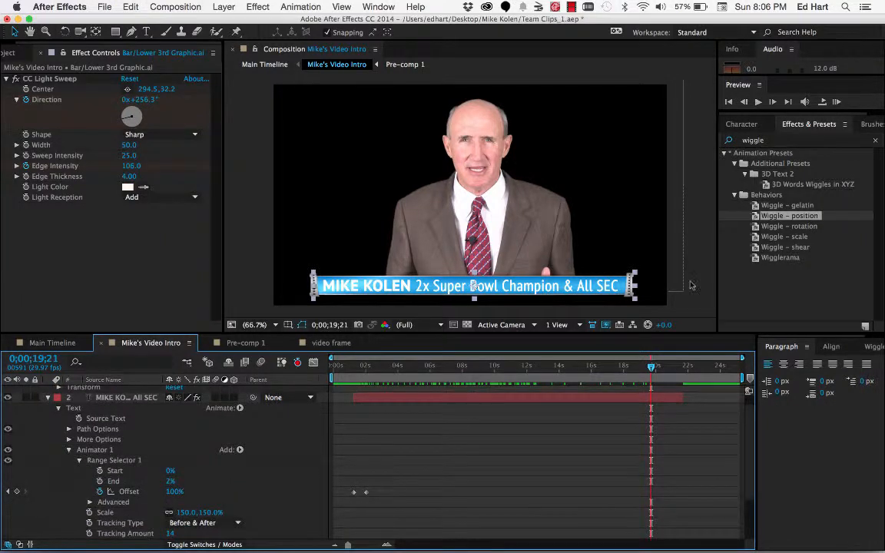
left_click(755, 143)
type("text")
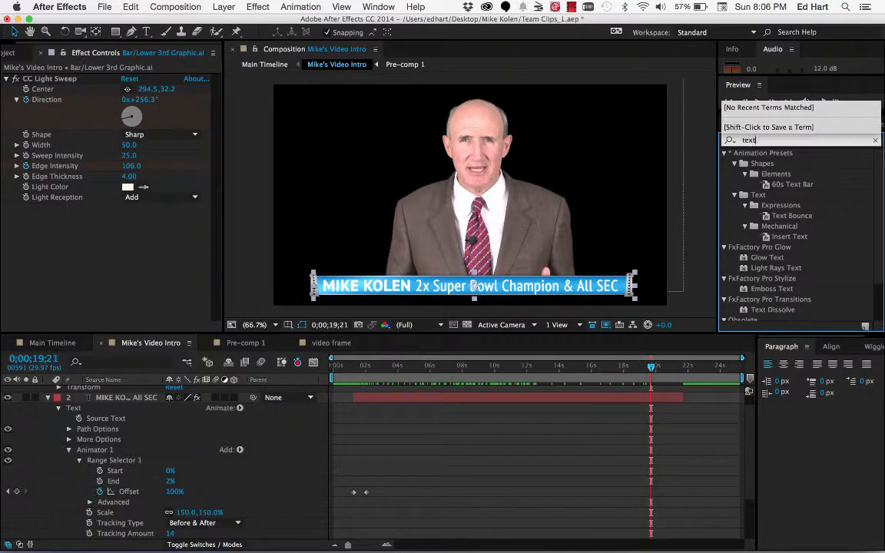
key("BackSpace")
key("BackSpace")
key("BackSpace")
key("BackSpace")
type("magnify")
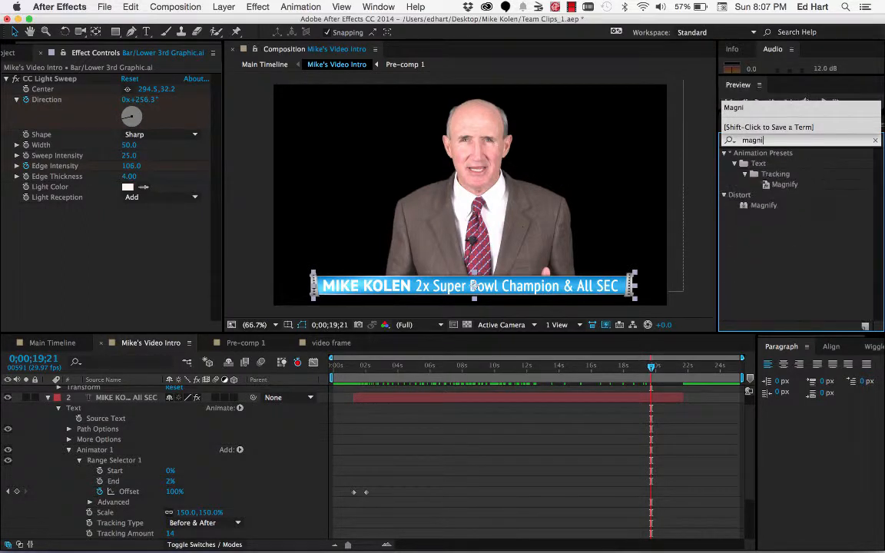
left_click(783, 186)
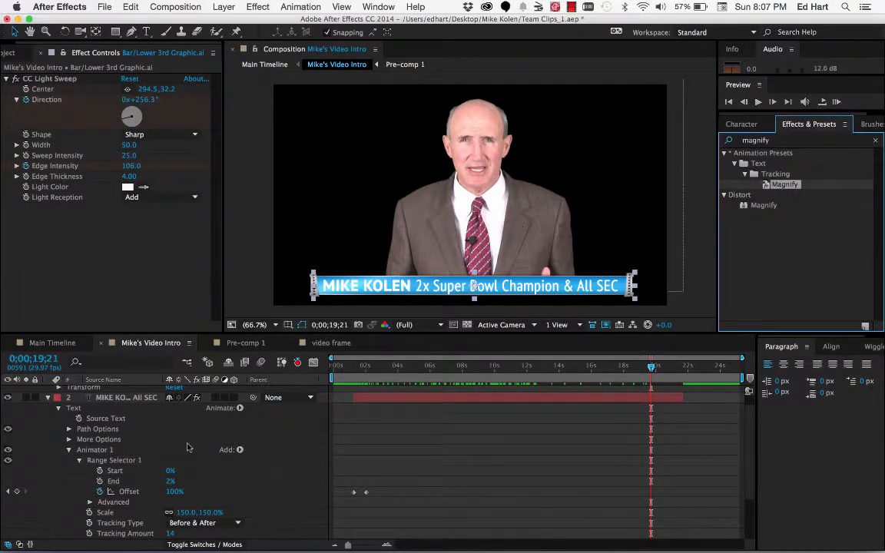
- Select the title text's Animator 1 and scrub back between its Offset keyframes to 0;00;01;13 to examine the magnifying motion
left_click(103, 451)
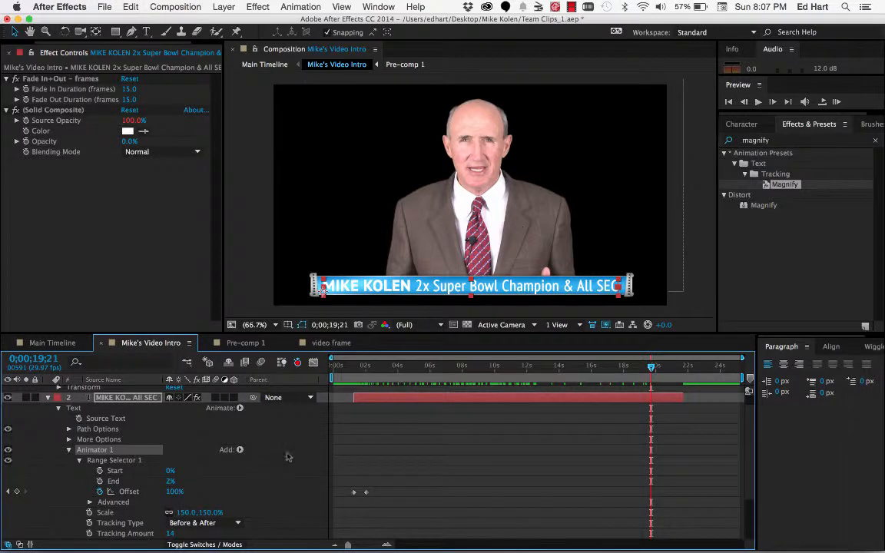
left_click_drag(408, 368, 361, 372)
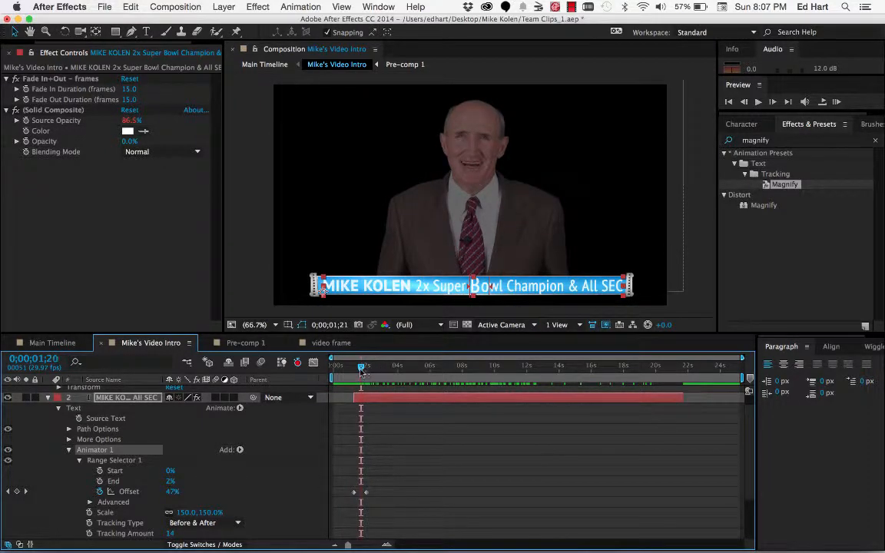
left_click_drag(361, 372, 357, 369)
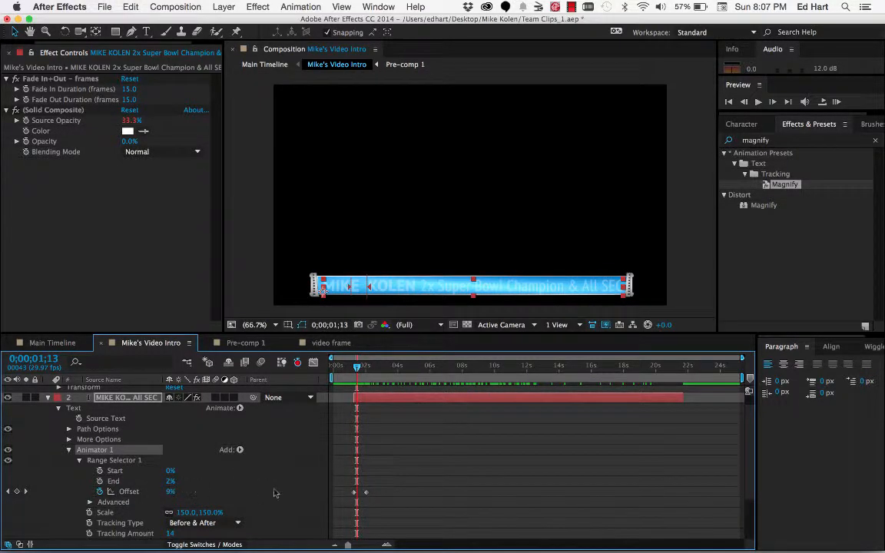